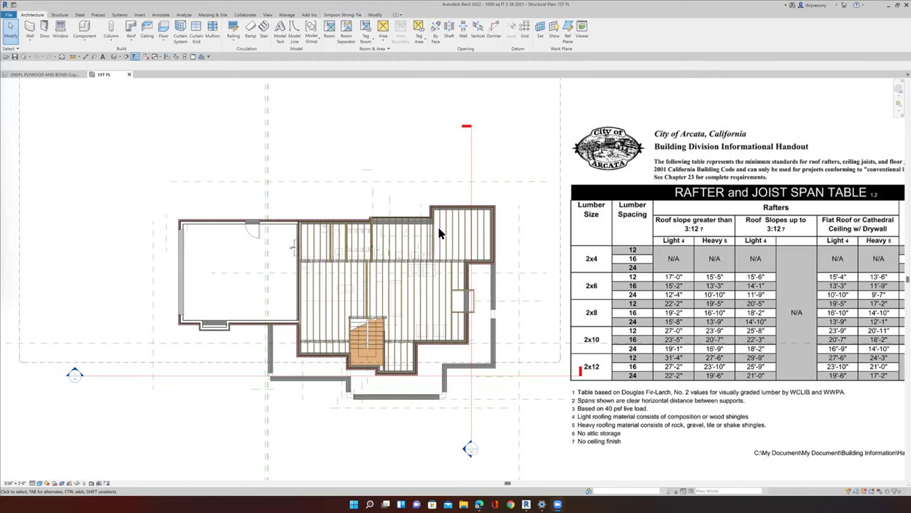
- Open the Simpson Strong-Tie Drawing Finder in Revit
scroll(453, 257, up, 3)
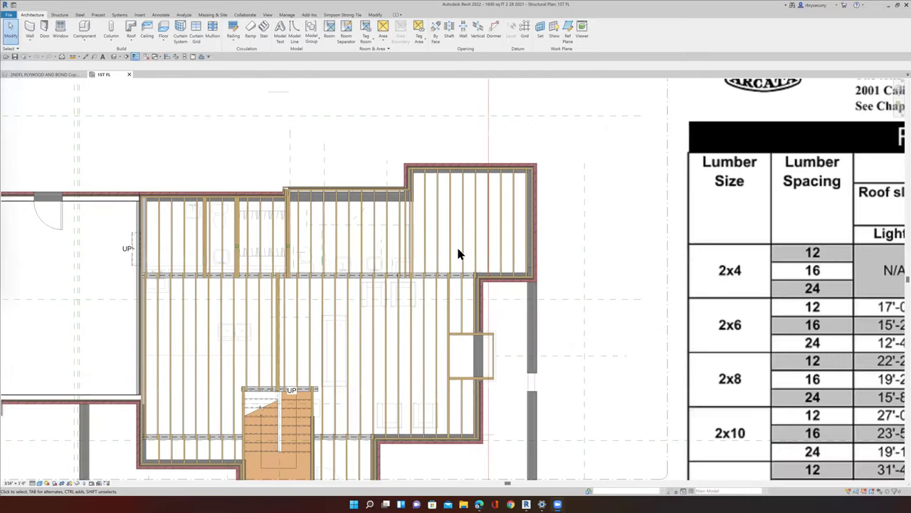
scroll(458, 253, down, 3)
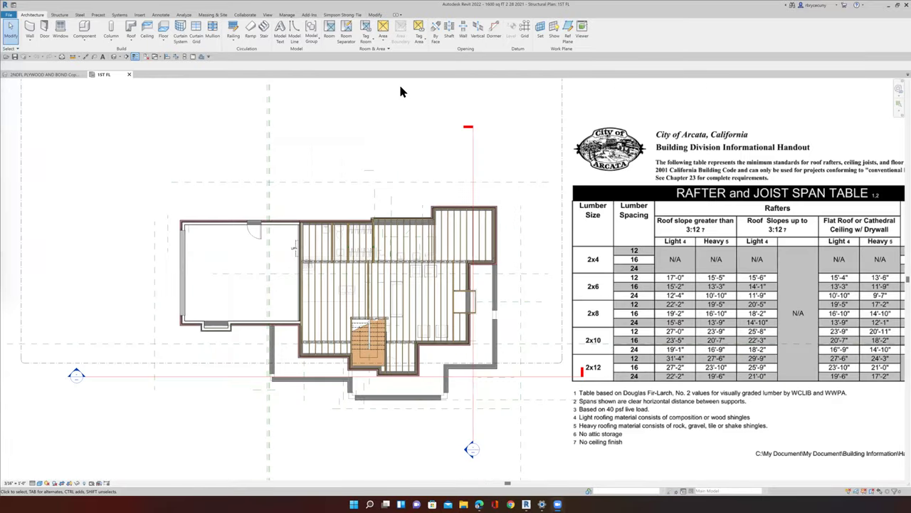
click(338, 15)
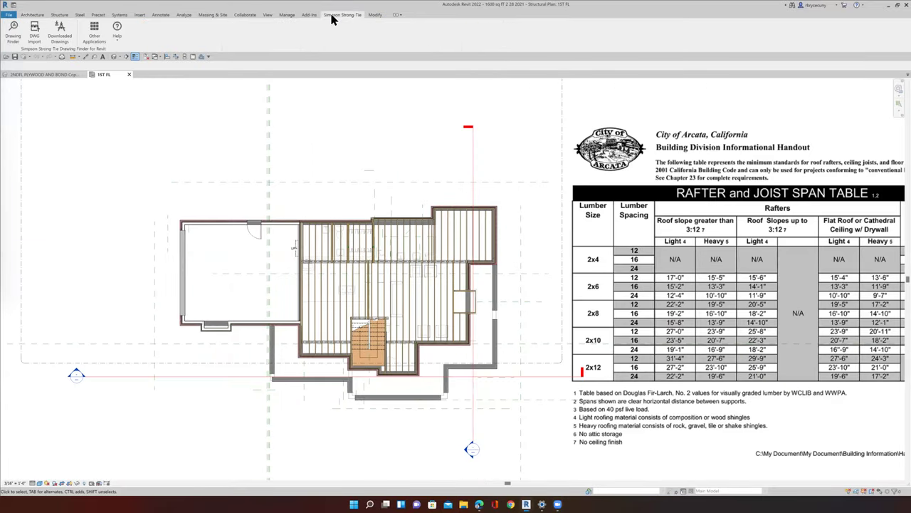
click(13, 35)
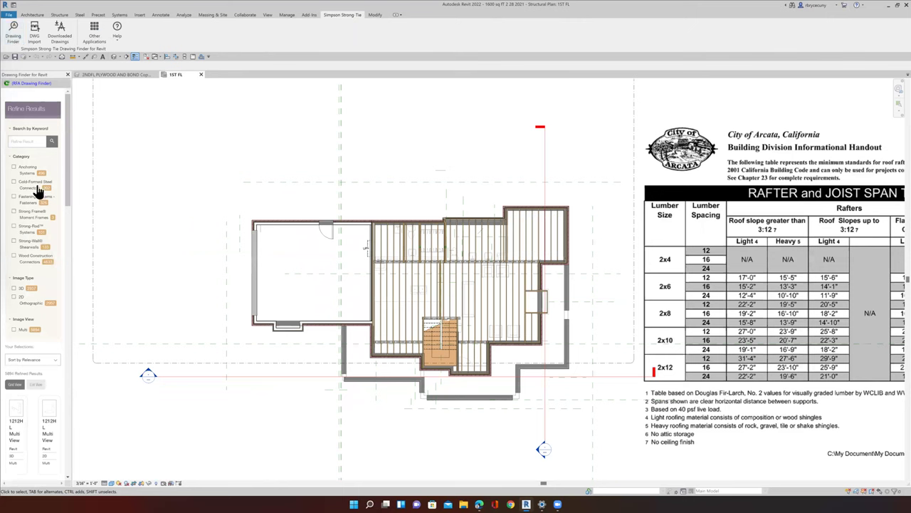
- Search connectors for keyword 2x10 and scroll through the 16 results
click(29, 141)
text(2x10)
key(Return)
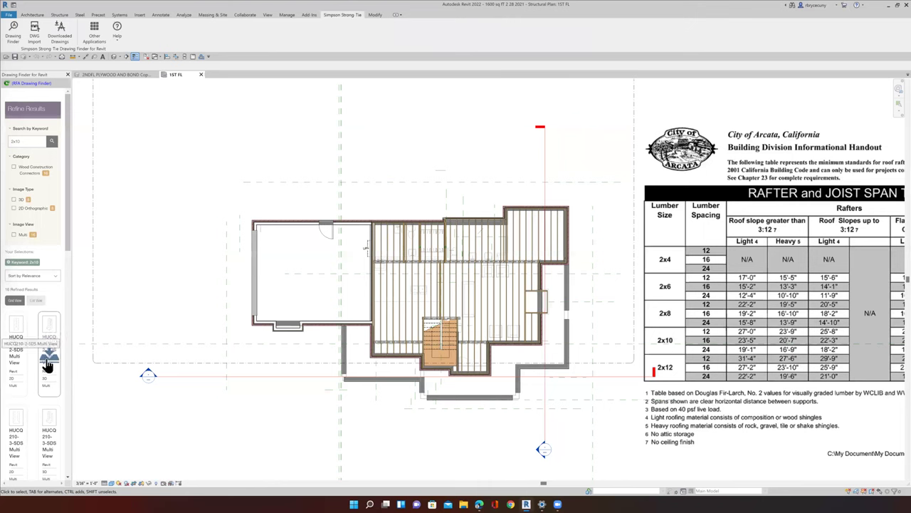
scroll(53, 371, down, 1)
scroll(53, 371, down, 6)
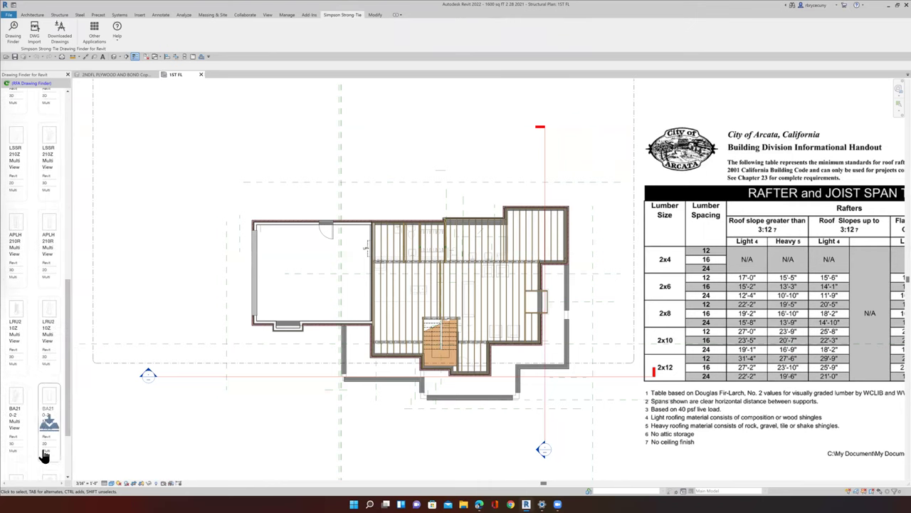
scroll(48, 449, down, 1)
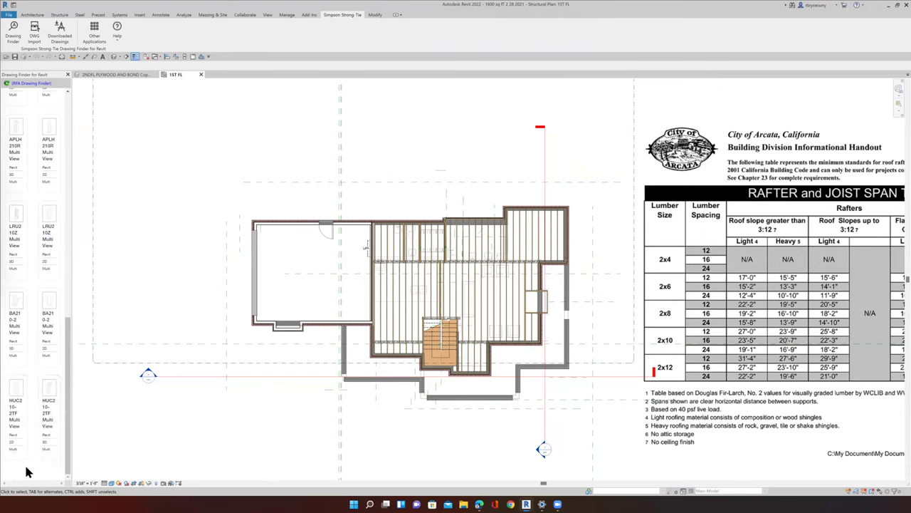
mouse_move(16, 405)
- Search Bing in Edge for 'simpson strong tie', then return to the Revit model
click(479, 504)
click(224, 17)
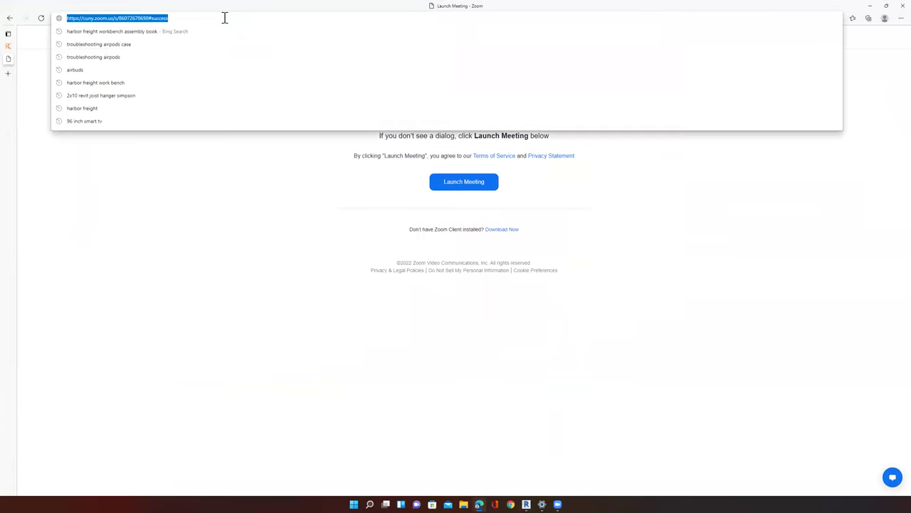
text(simpson st)
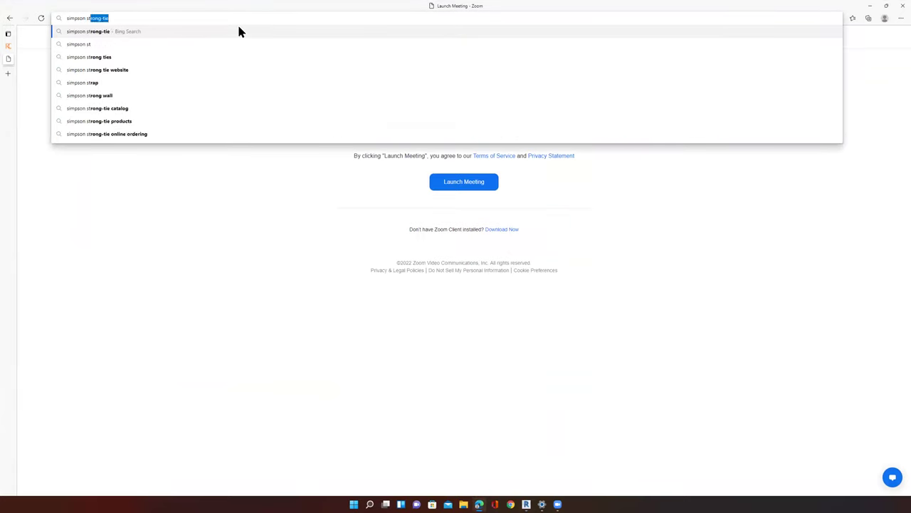
key(BackSpace)
text(ro)
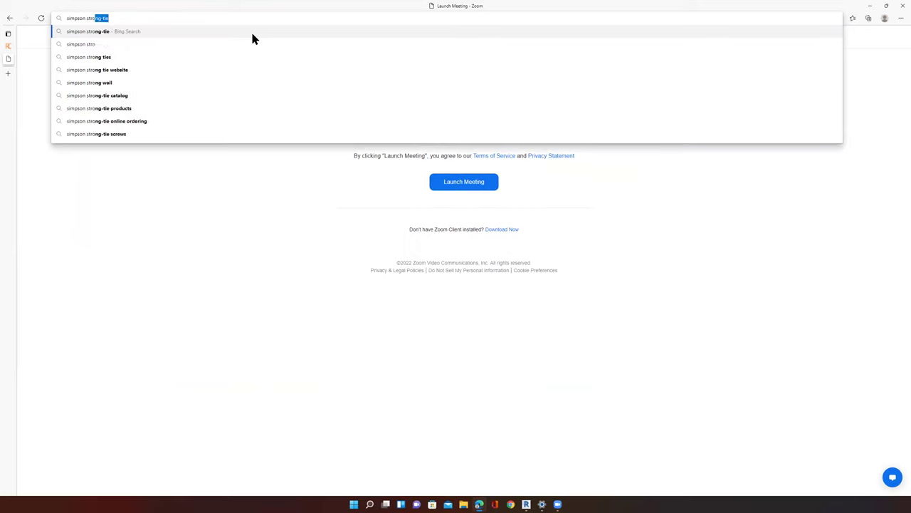
text(ng tie)
key(Return)
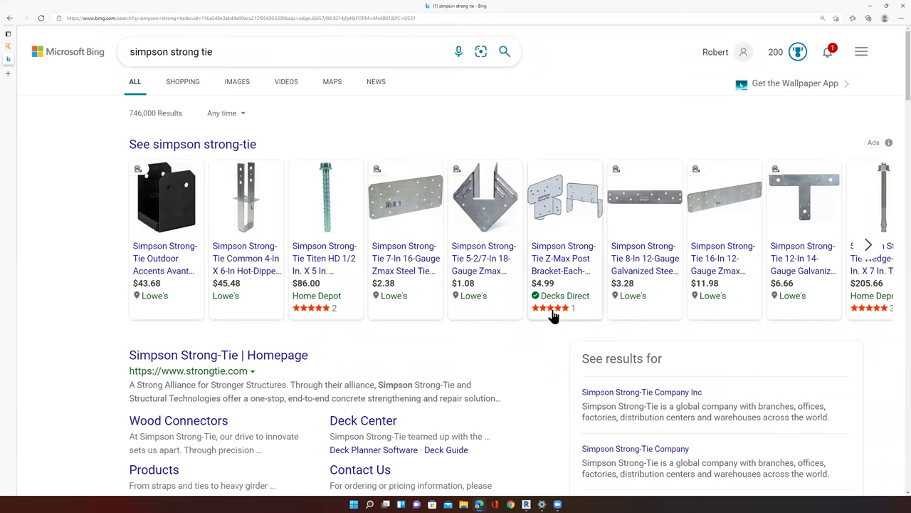
click(526, 505)
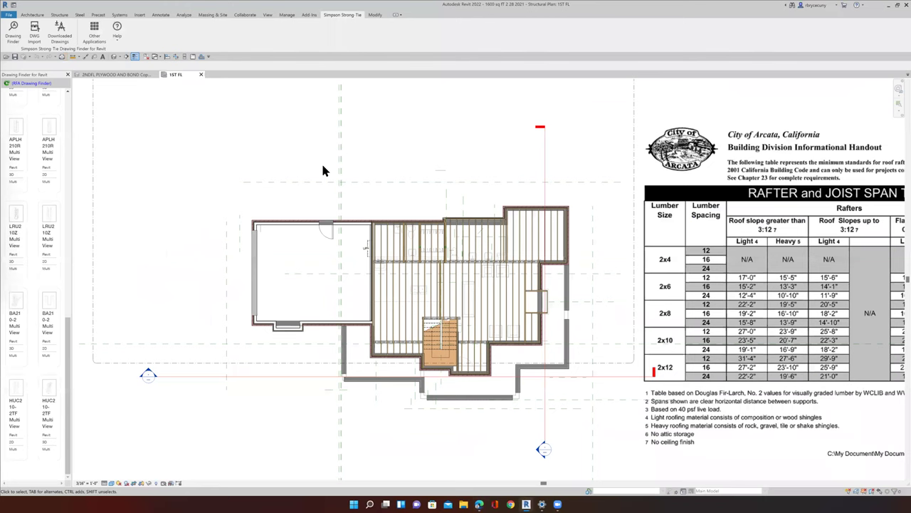
- Start a Component placement, search the Drawing Finder for HUS210, and download the HUS210 hanger family
click(31, 15)
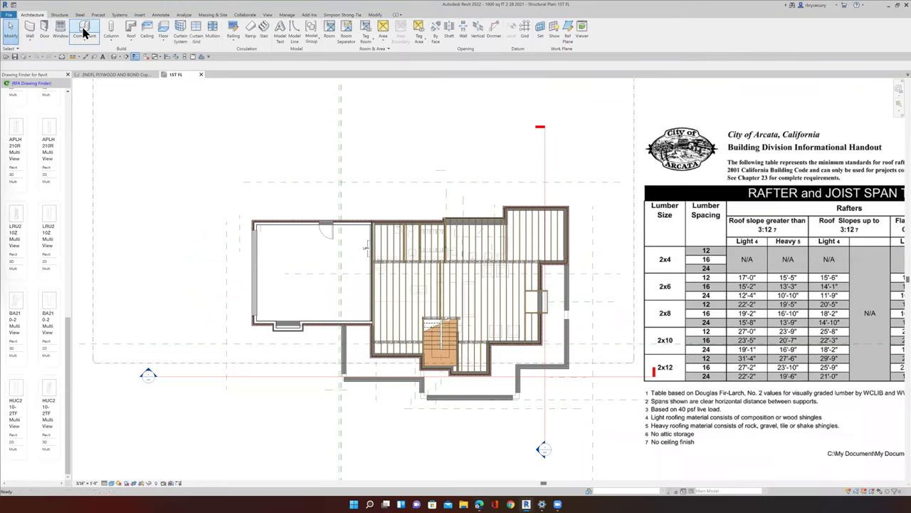
click(84, 32)
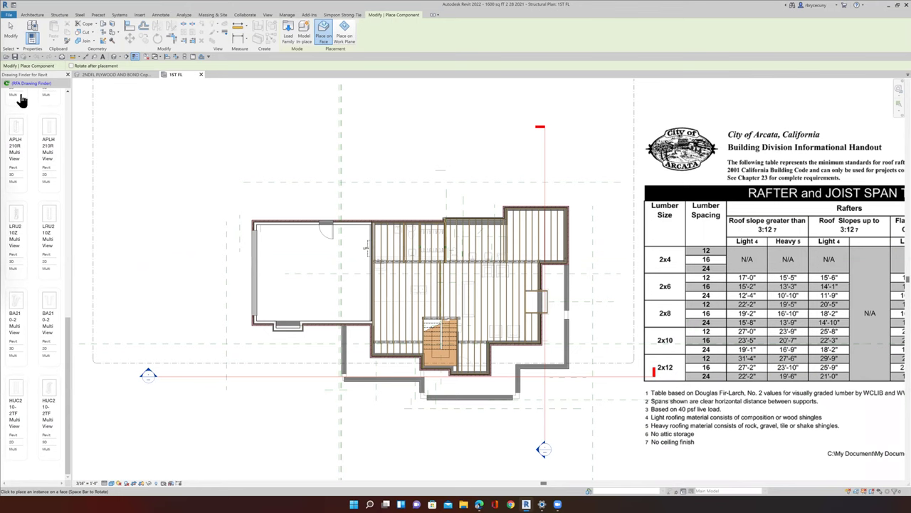
scroll(40, 107, up, 10)
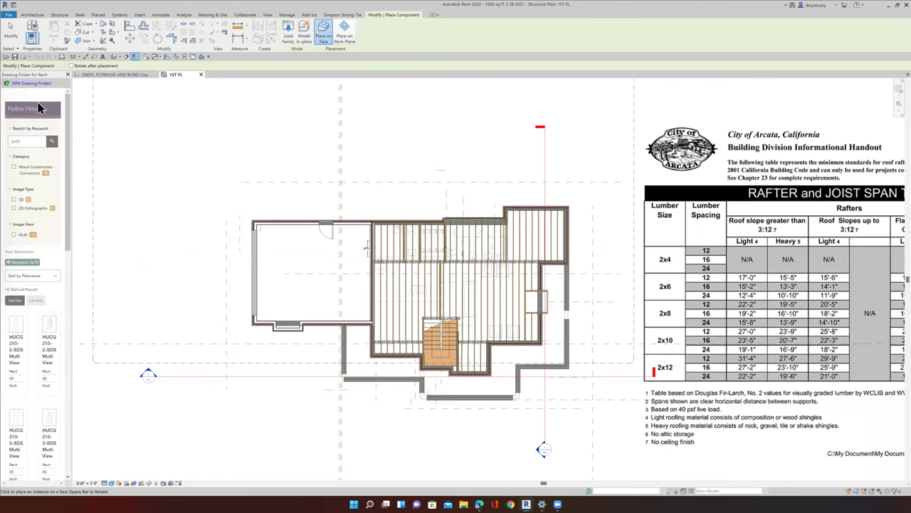
double_click(23, 141)
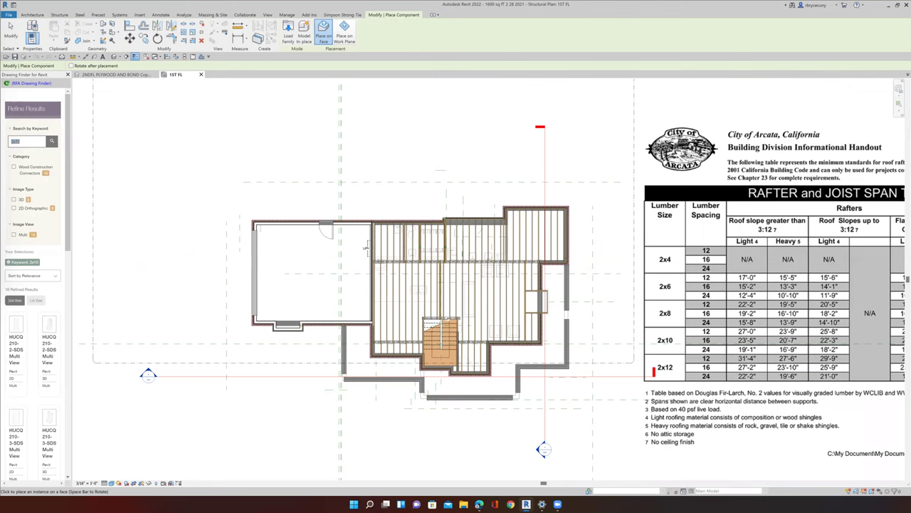
text(h)
text(ucq210)
click(51, 141)
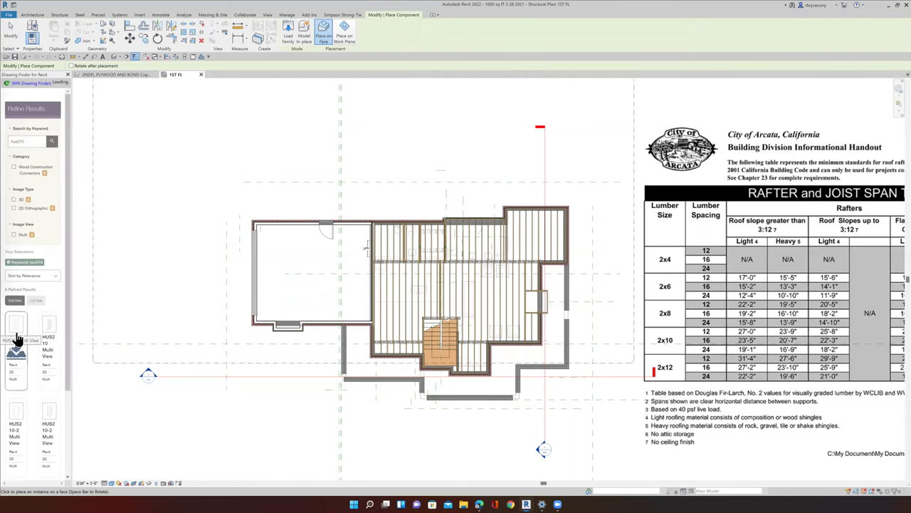
click(18, 340)
- In the 2NDFL PLYWOOD AND BOND 3D view, place an HUS210 hanger on the girder at a joist end
scroll(406, 237, up, 5)
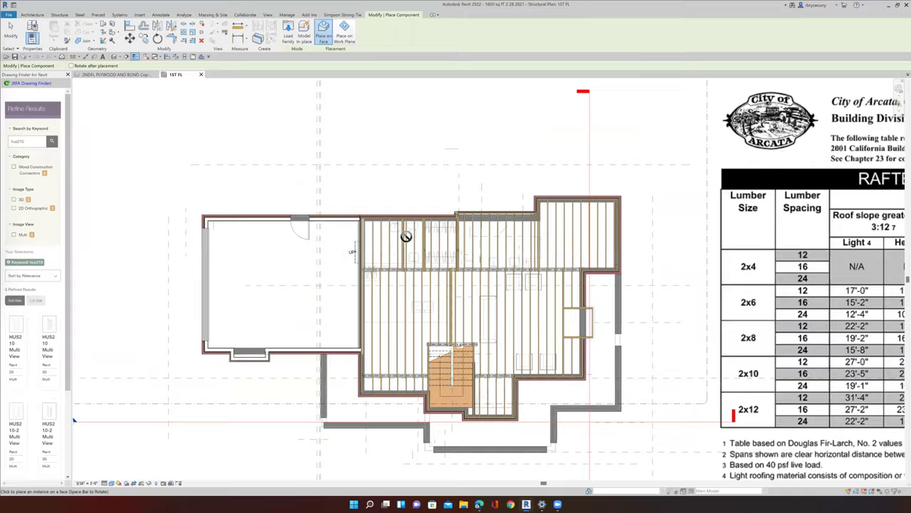
scroll(406, 236, down, 5)
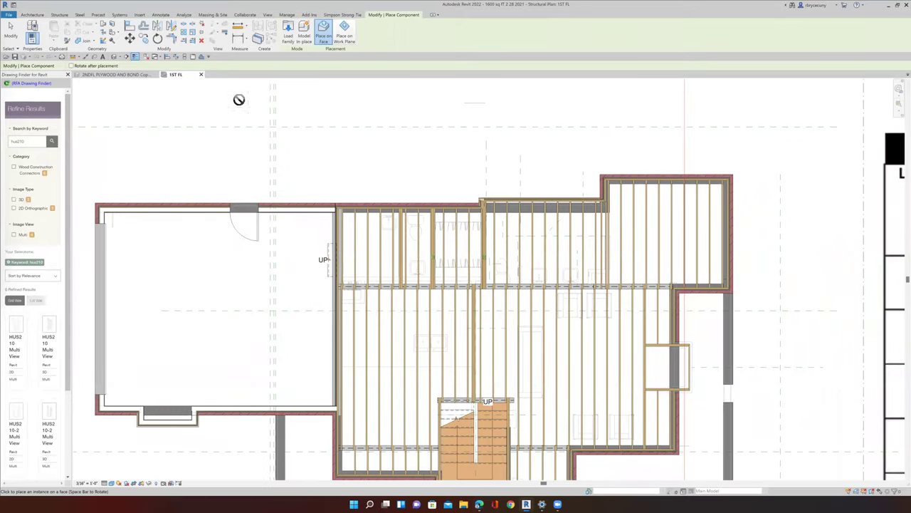
click(114, 75)
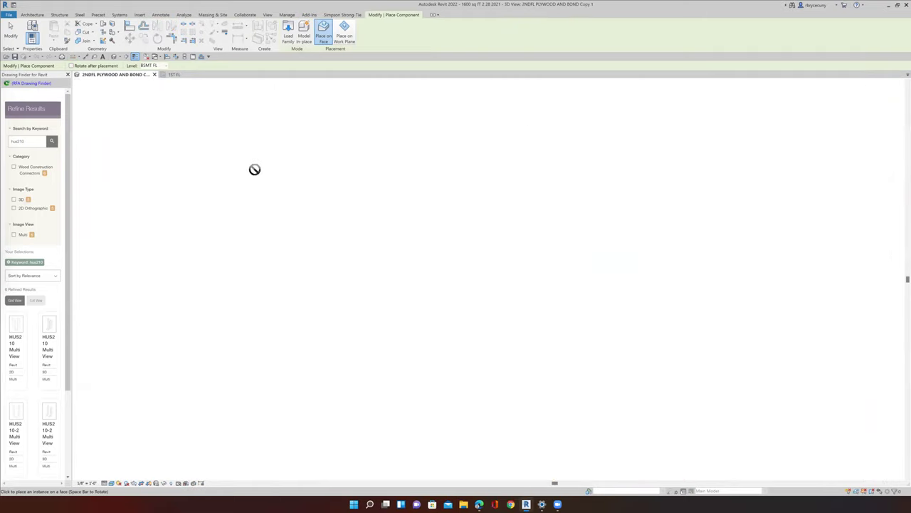
scroll(317, 218, up, 6)
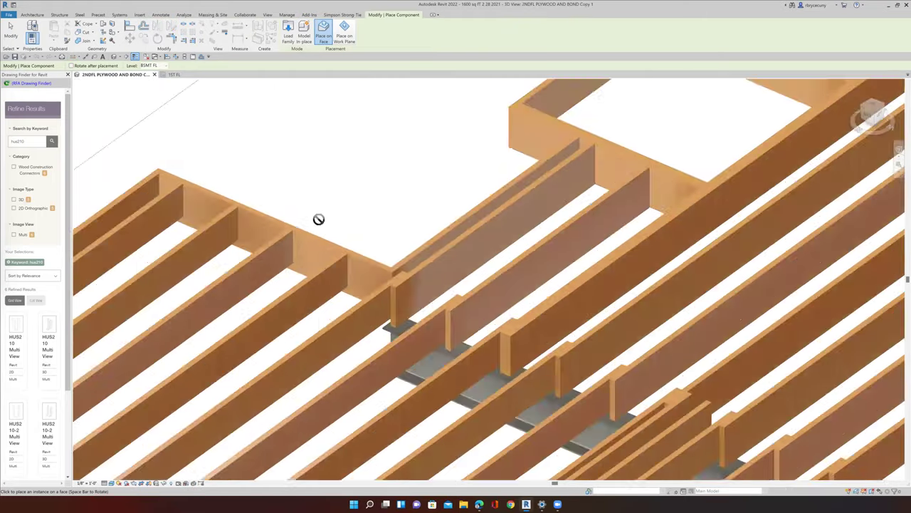
middle_drag(362, 269, 401, 262)
scroll(401, 262, down, 1)
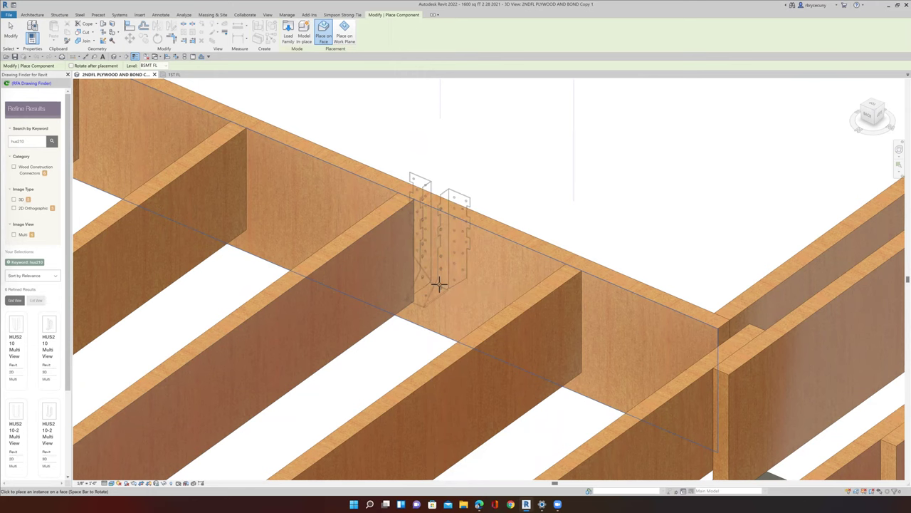
click(439, 284)
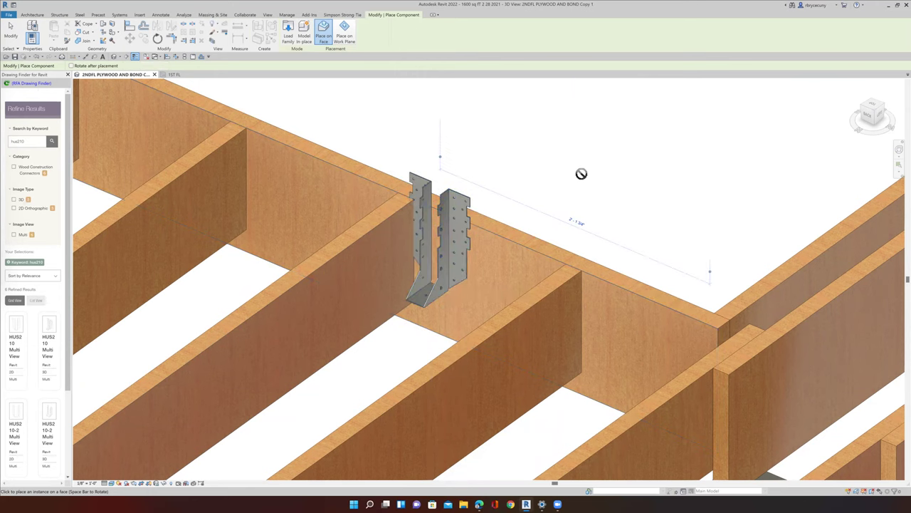
key(Escape)
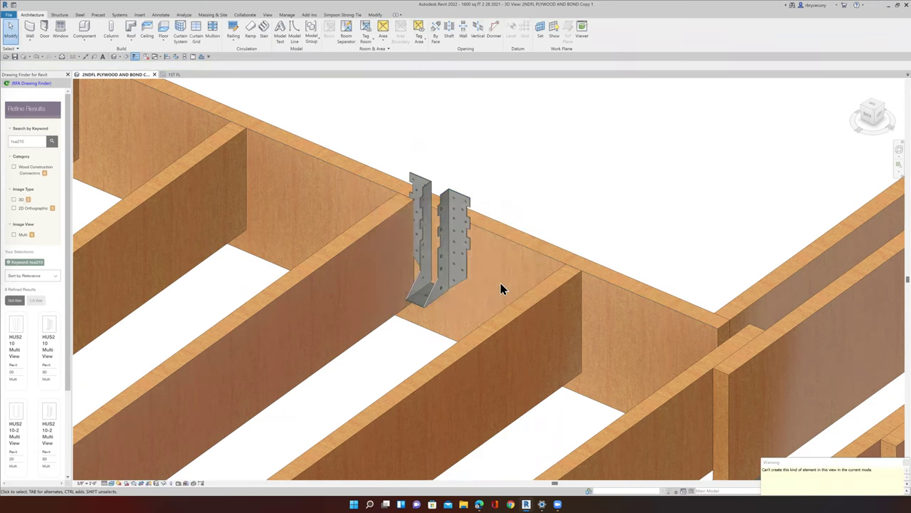
click(905, 463)
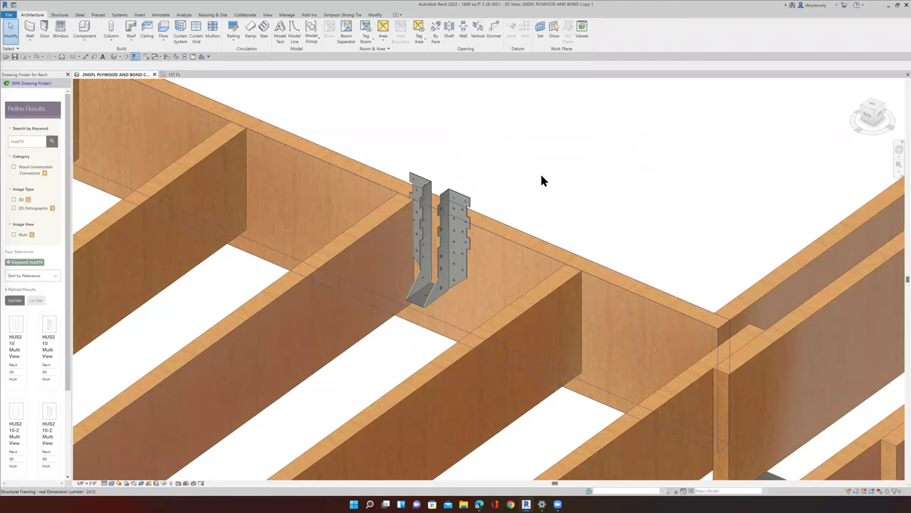
scroll(457, 151, down, 4)
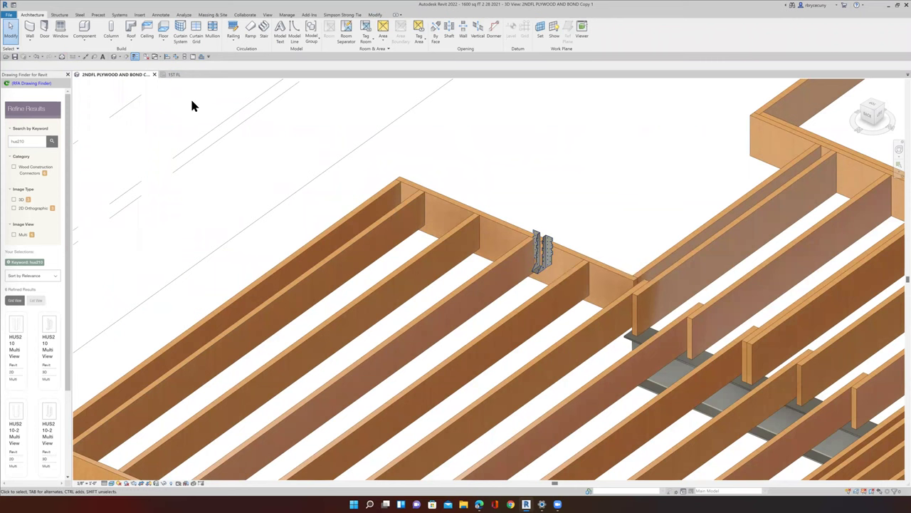
- In the 1ST FL plan, move the section line above the plan and flip it to face the other way
click(178, 76)
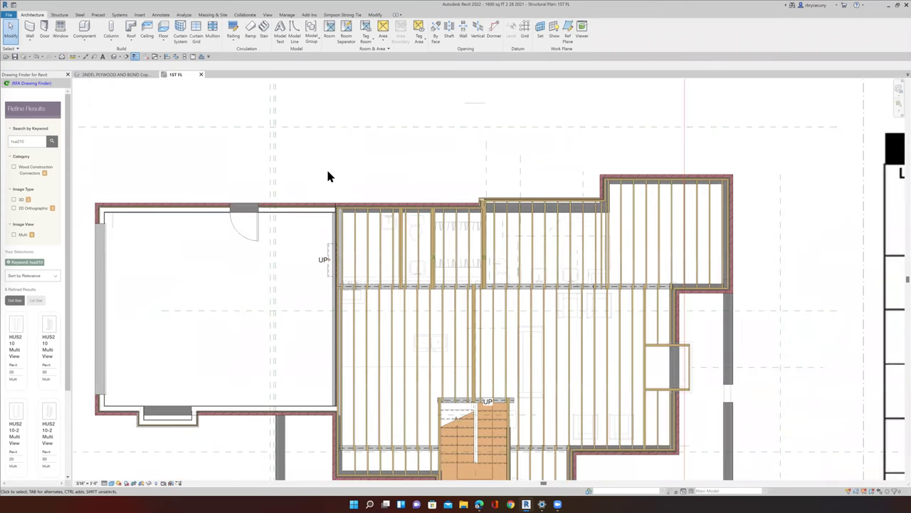
scroll(326, 171, down, 4)
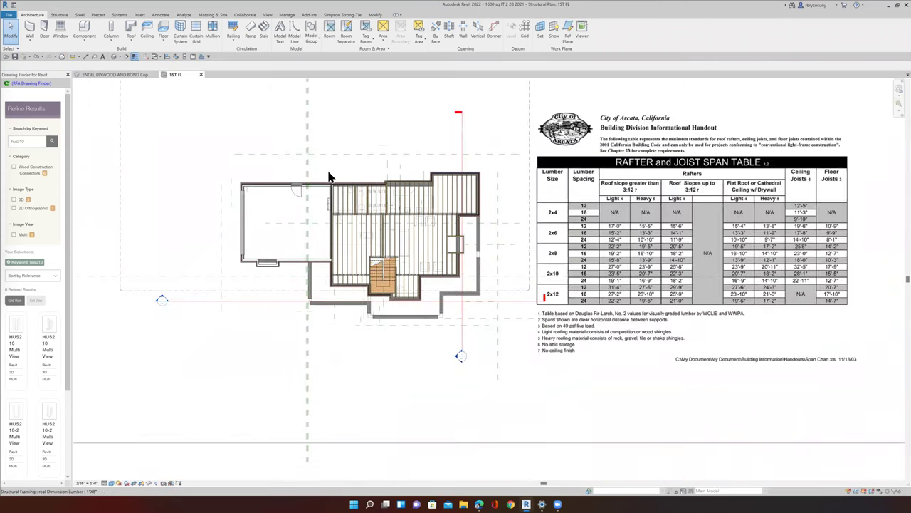
click(272, 297)
mouse_move(259, 222)
mouse_down()
mouse_move(256, 193)
mouse_move(260, 211)
mouse_up()
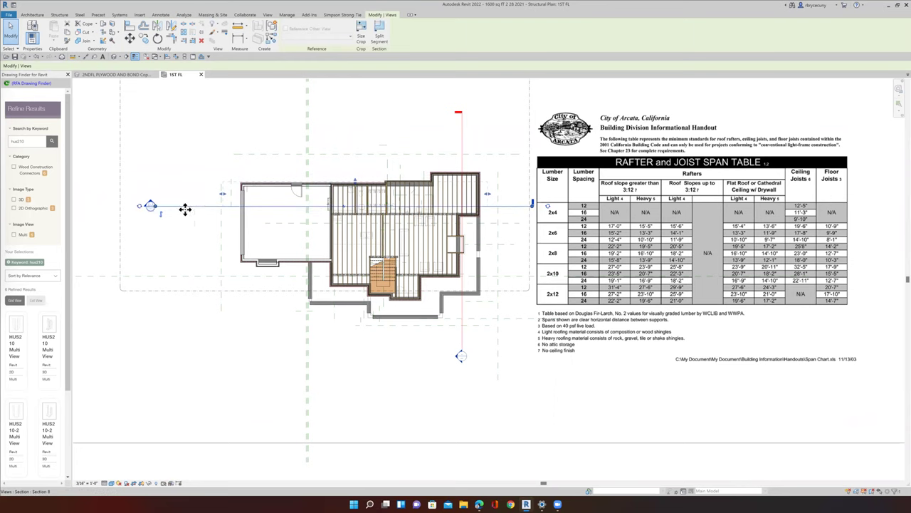
click(160, 212)
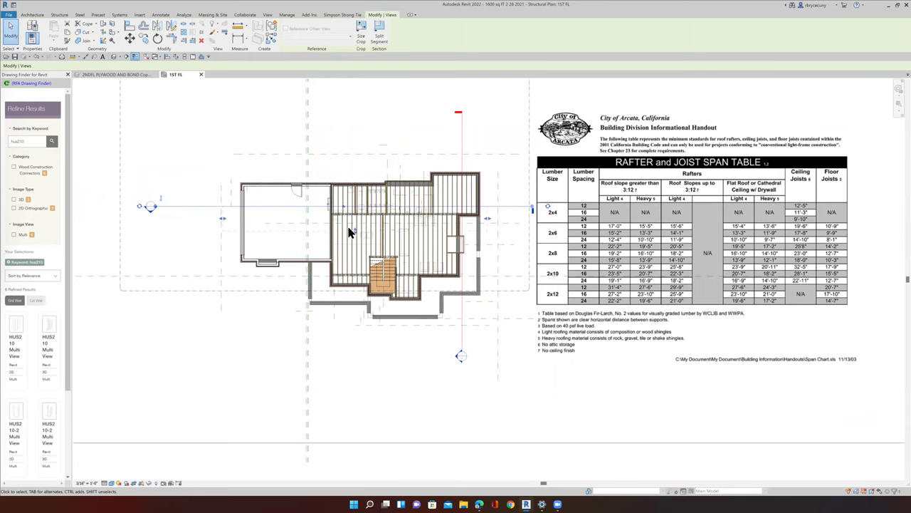
scroll(508, 206, up, 4)
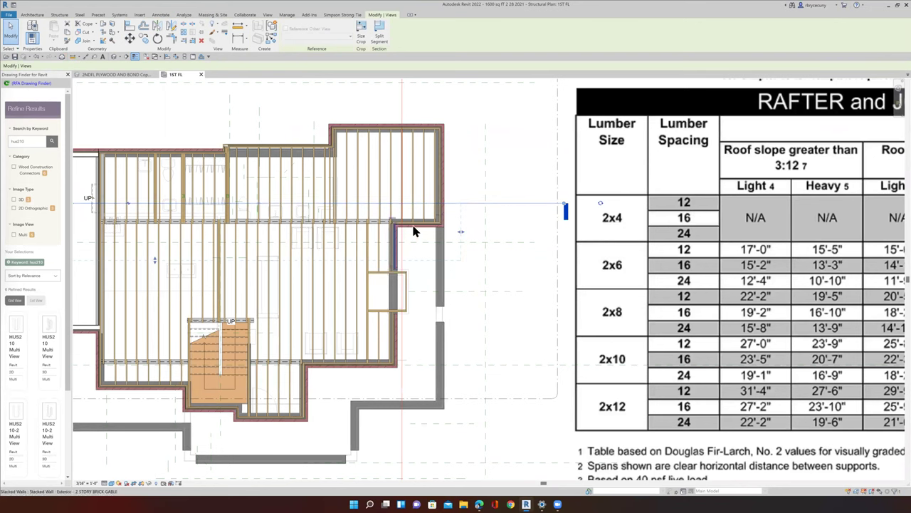
right_click(531, 203)
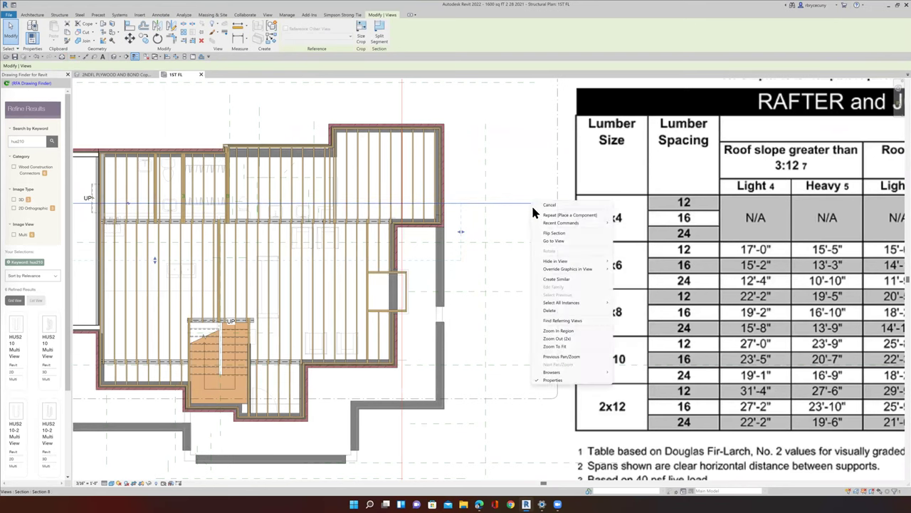
- In Section 8, align the hanger's centerline to the joist centerline
click(548, 242)
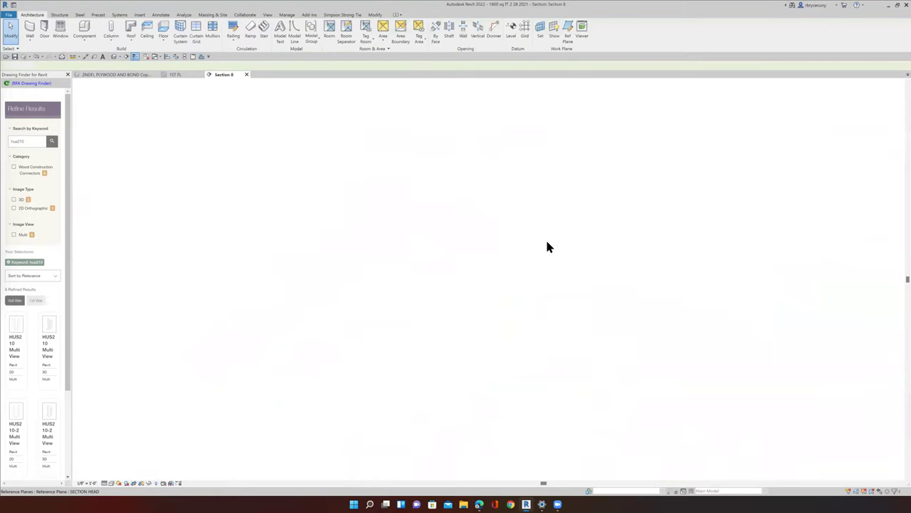
scroll(386, 341, up, 6)
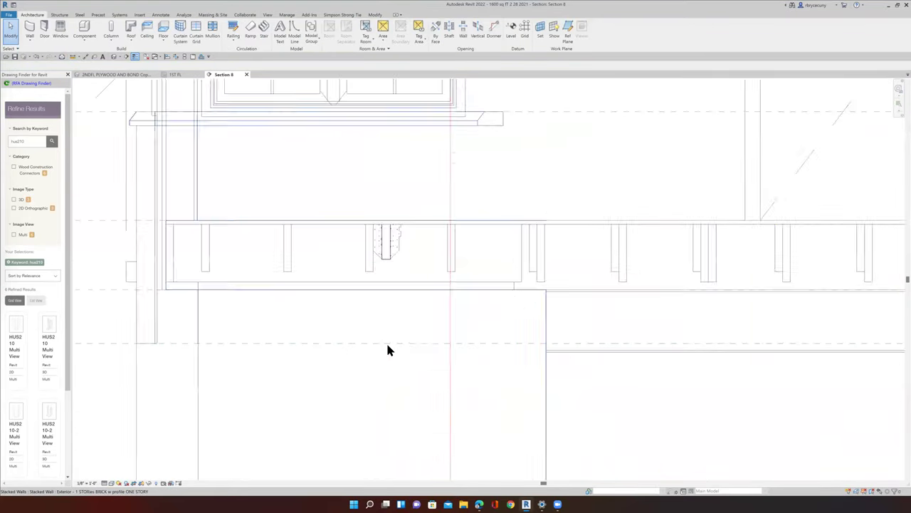
middle_drag(393, 195, 479, 388)
scroll(443, 295, up, 3)
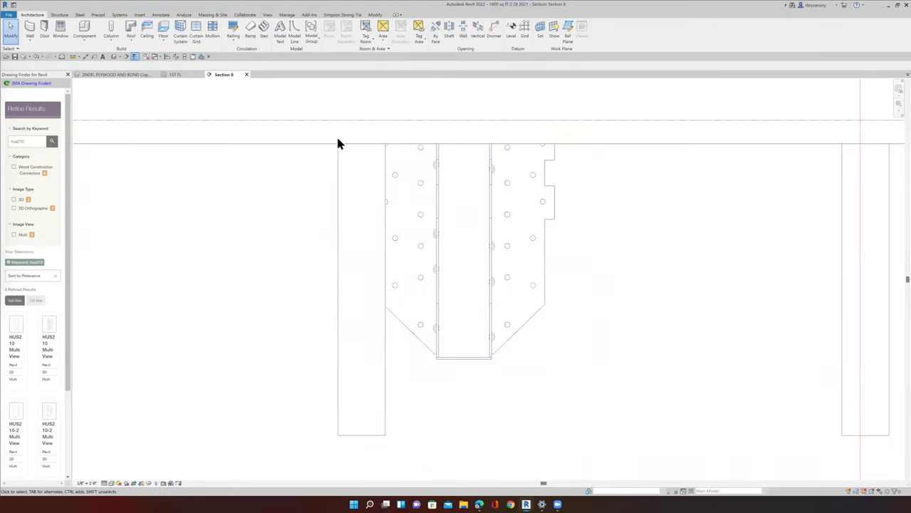
click(166, 57)
click(361, 272)
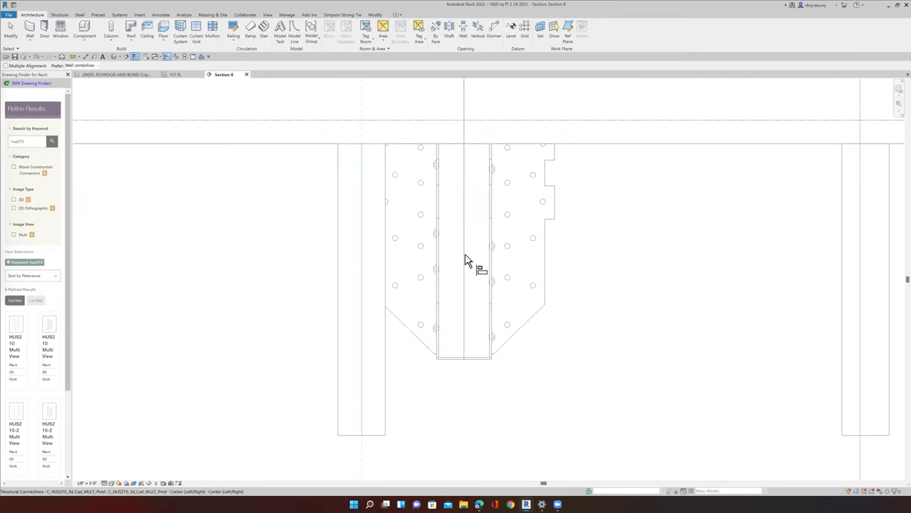
click(465, 260)
- Align the hanger's bottom flush with the joist's bottom edge
scroll(450, 322, up, 1)
middle_drag(450, 322, 478, 290)
scroll(417, 329, up, 4)
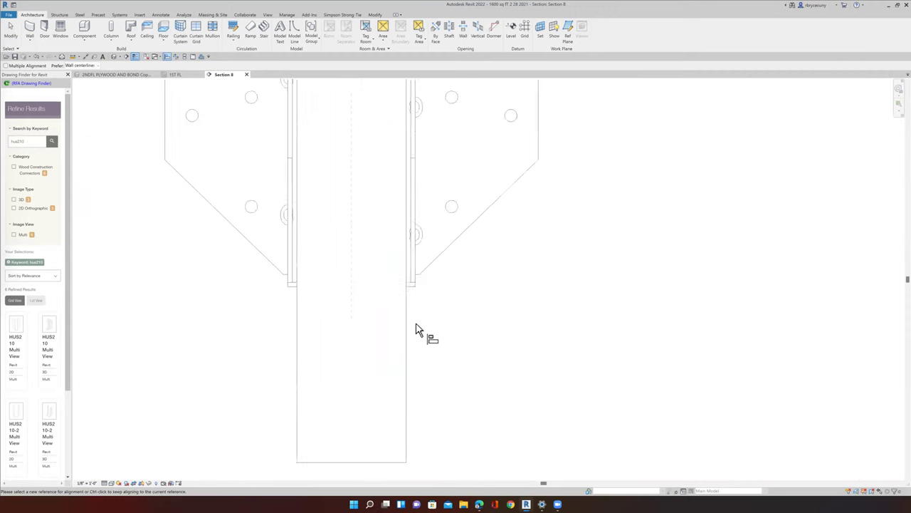
middle_drag(411, 285, 421, 259)
click(391, 455)
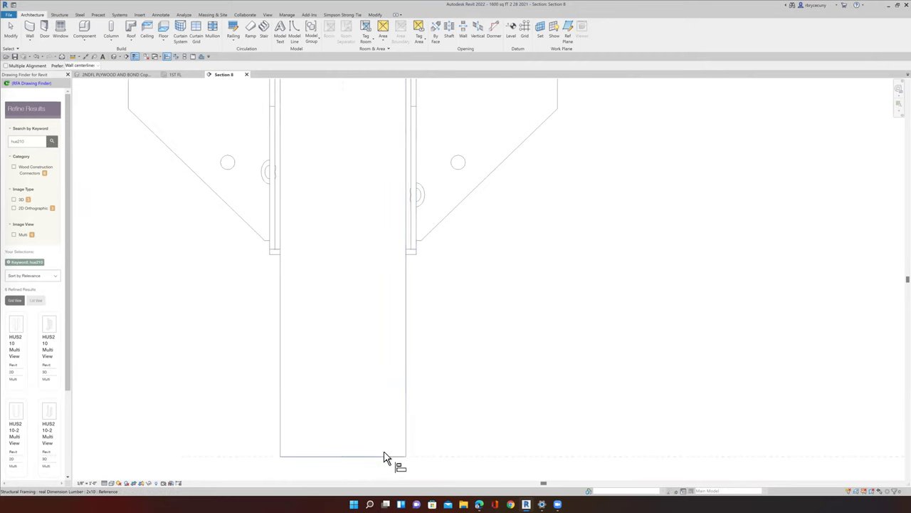
click(408, 255)
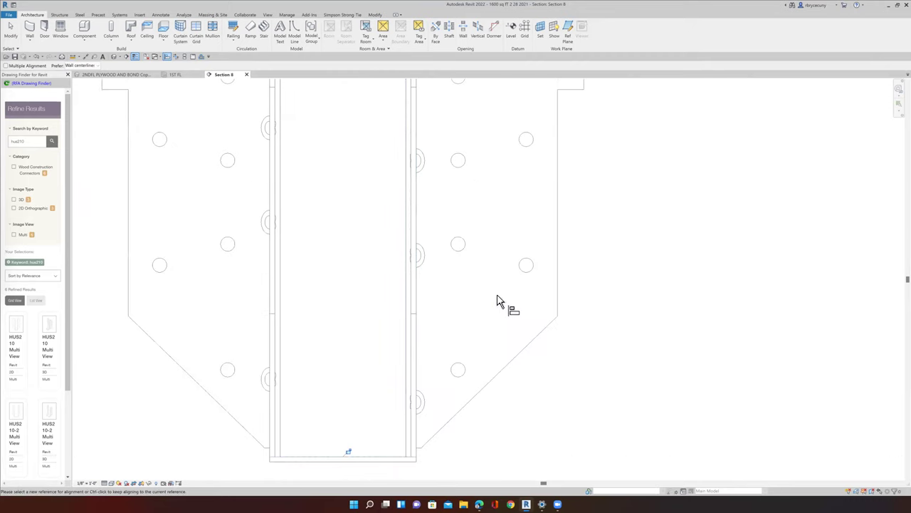
scroll(496, 303, down, 5)
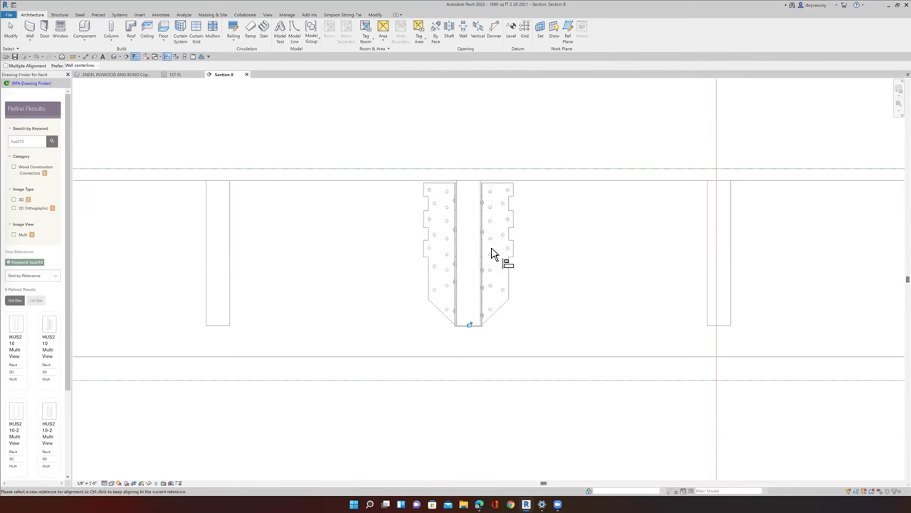
- Check the aligned hanger in the 3D framing view, then return to Section 8
click(129, 76)
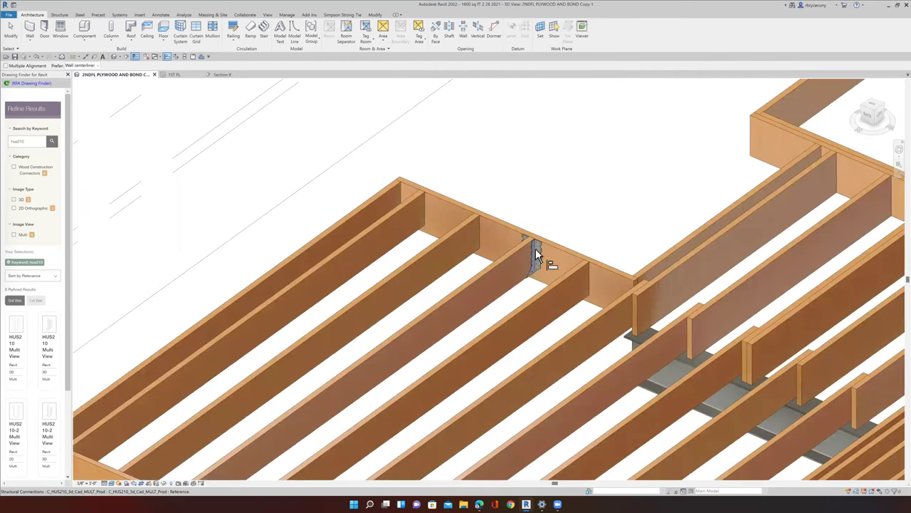
scroll(536, 253, up, 3)
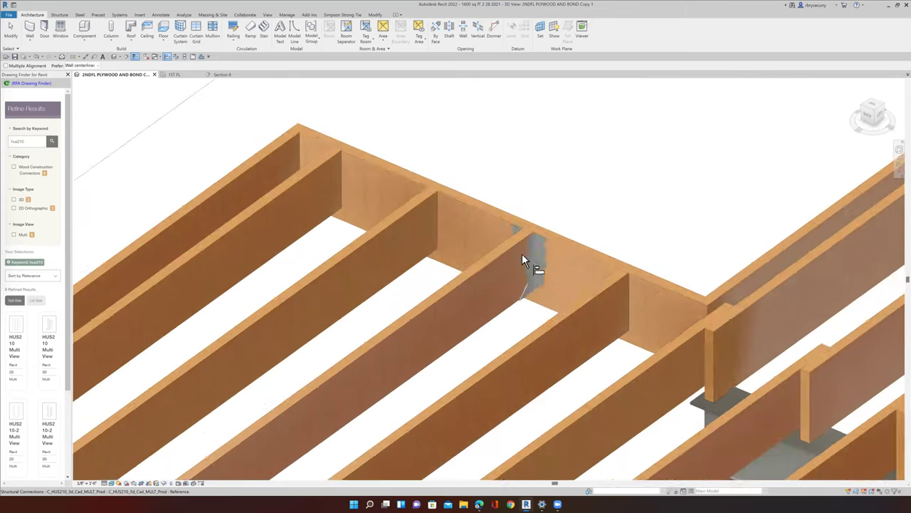
scroll(522, 260, down, 5)
click(220, 74)
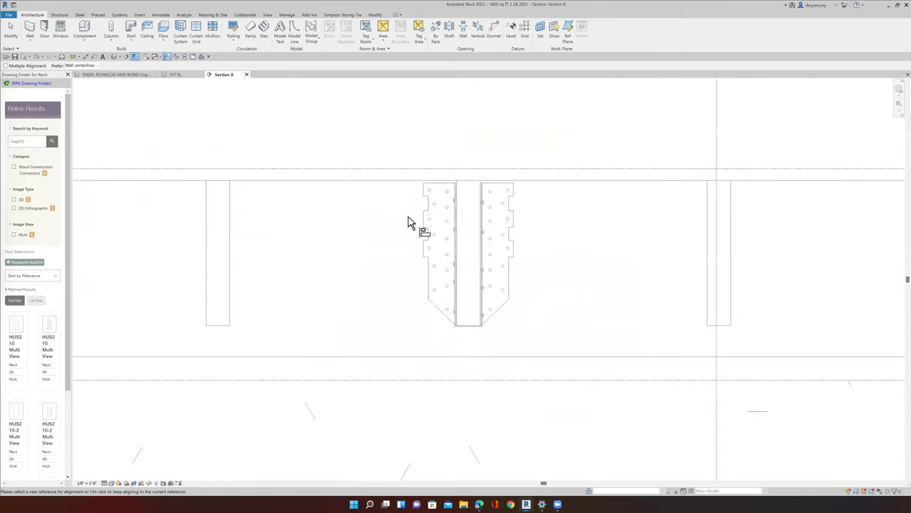
scroll(409, 223, down, 5)
scroll(427, 227, up, 2)
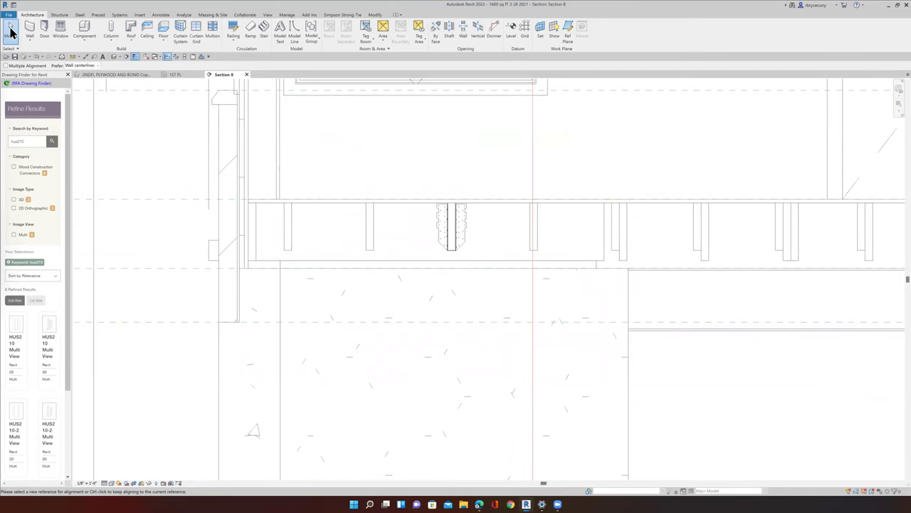
- Copy the HUS210 hanger onto three neighbouring joists, giving four hangers in a row
click(11, 30)
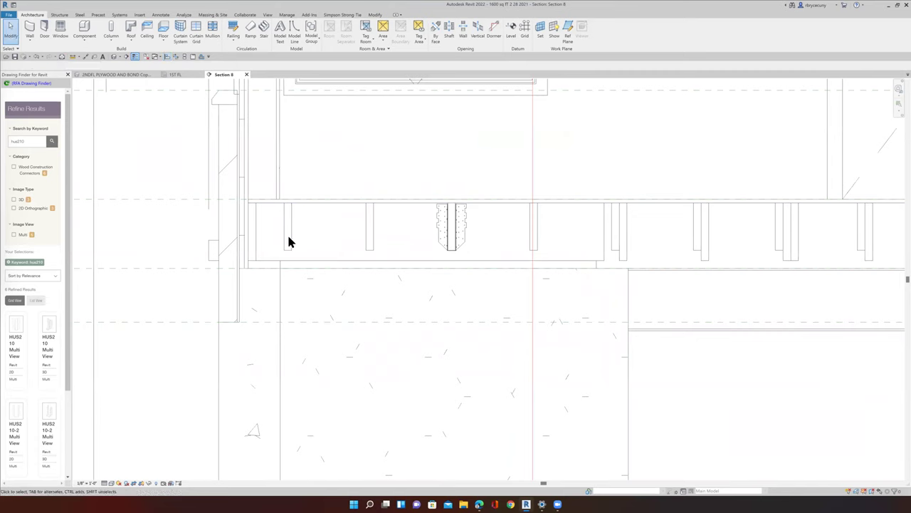
click(447, 248)
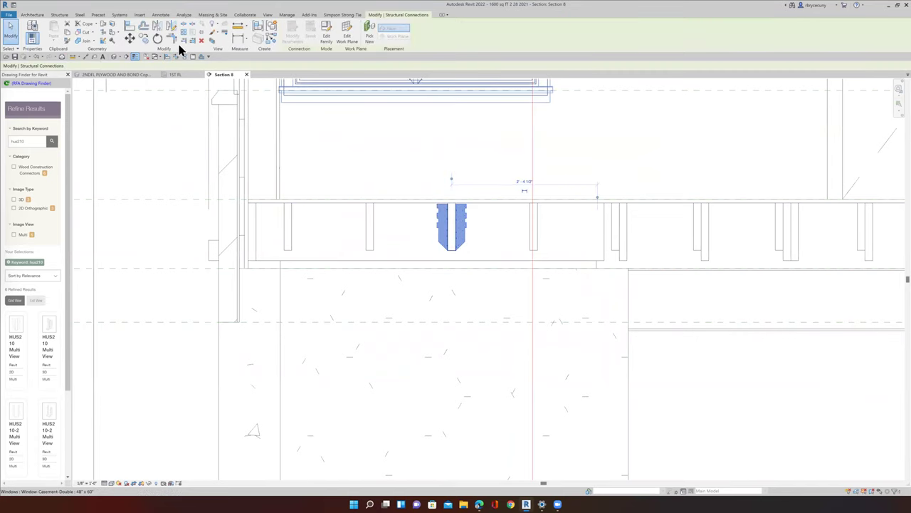
click(145, 40)
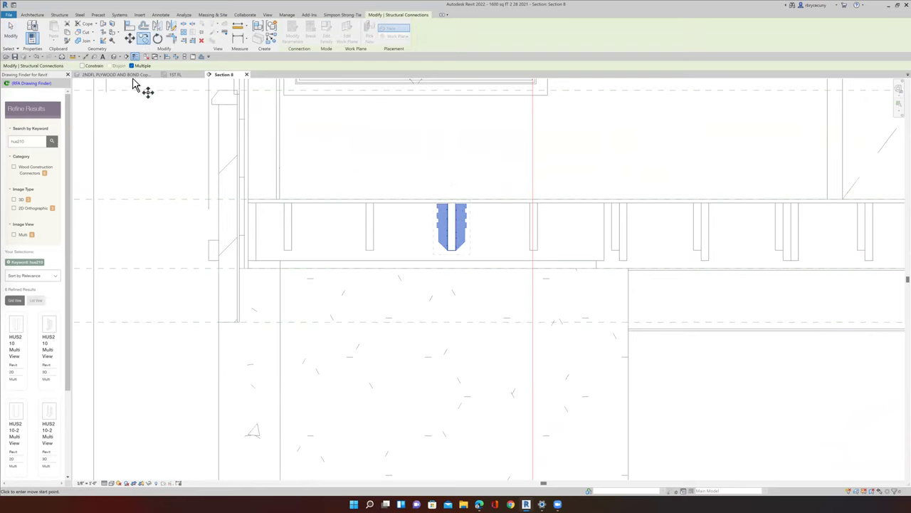
scroll(431, 234, up, 4)
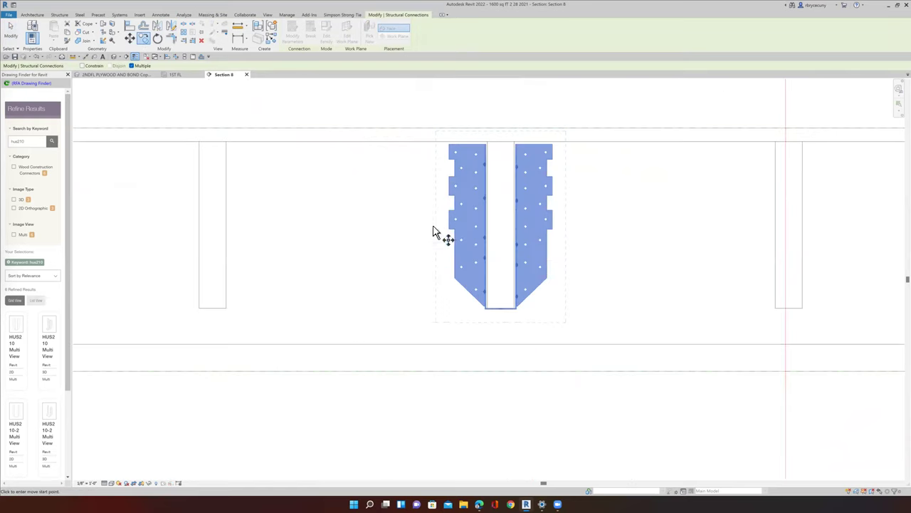
click(455, 227)
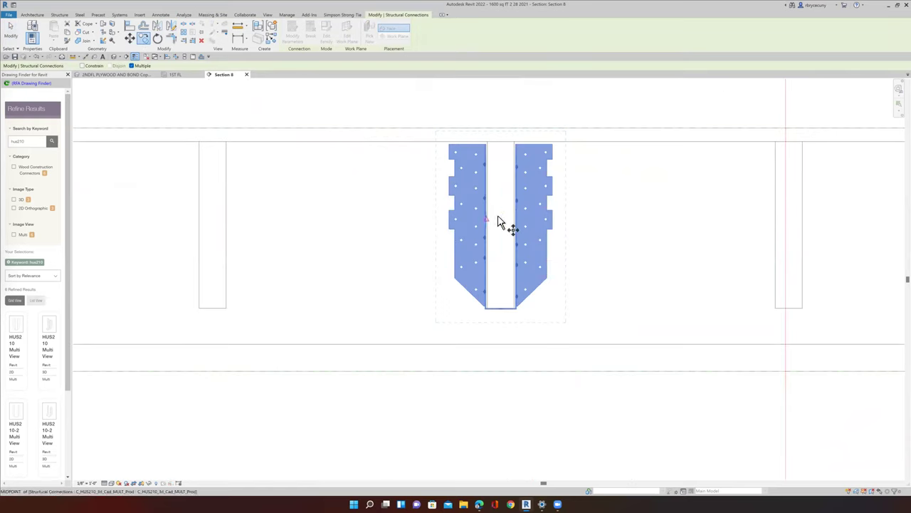
click(215, 219)
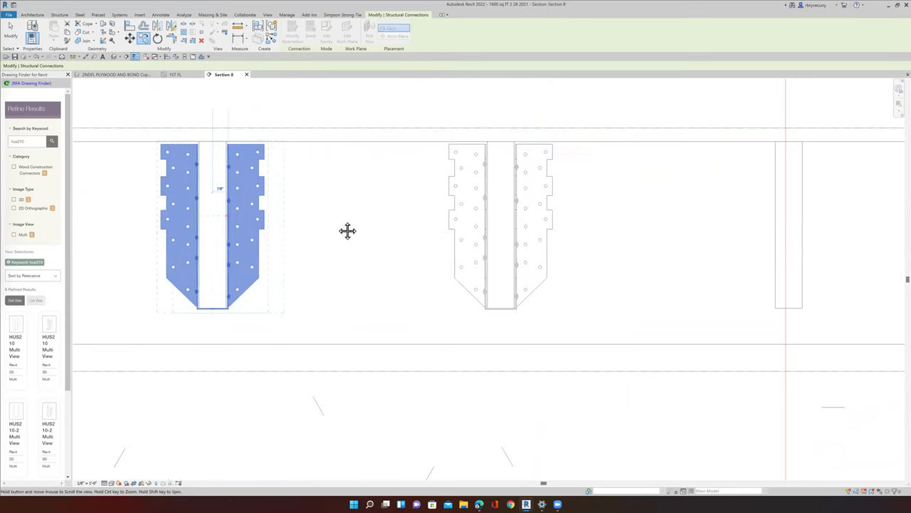
middle_drag(143, 217, 420, 223)
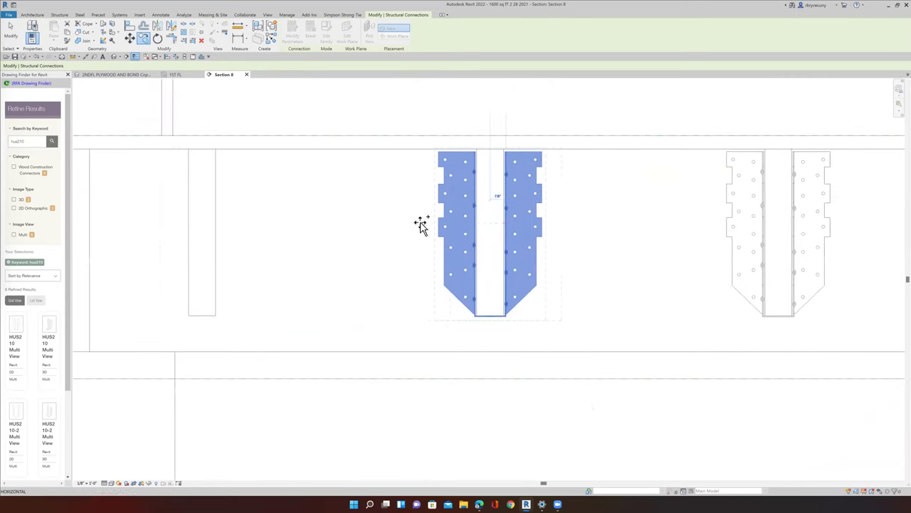
click(202, 225)
scroll(203, 226, down, 4)
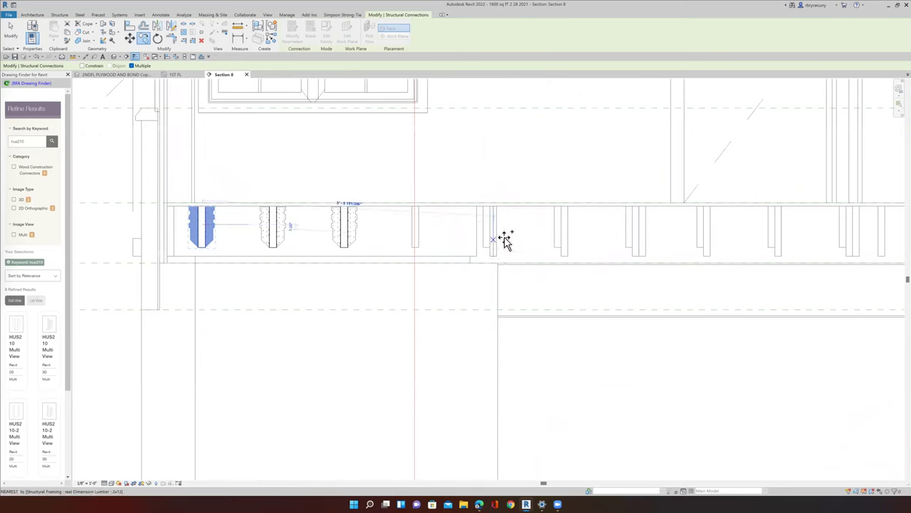
scroll(414, 228, up, 5)
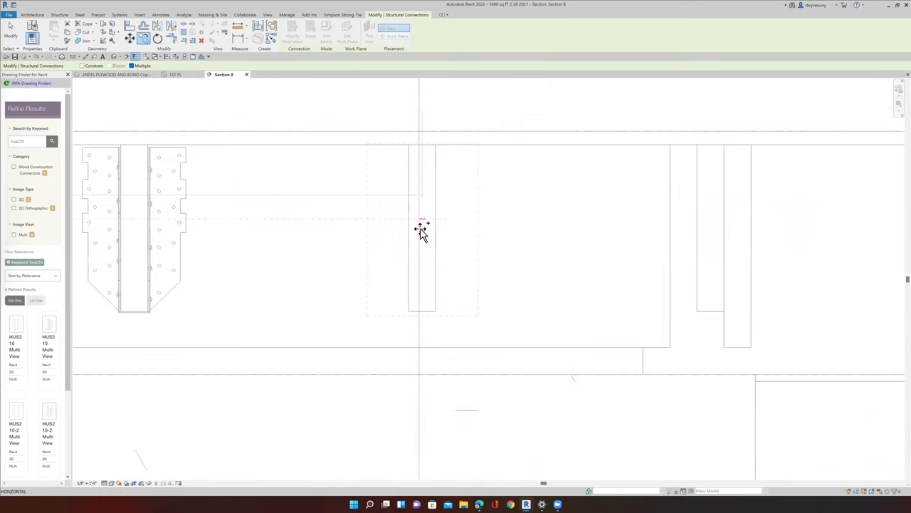
click(421, 230)
scroll(421, 229, down, 3)
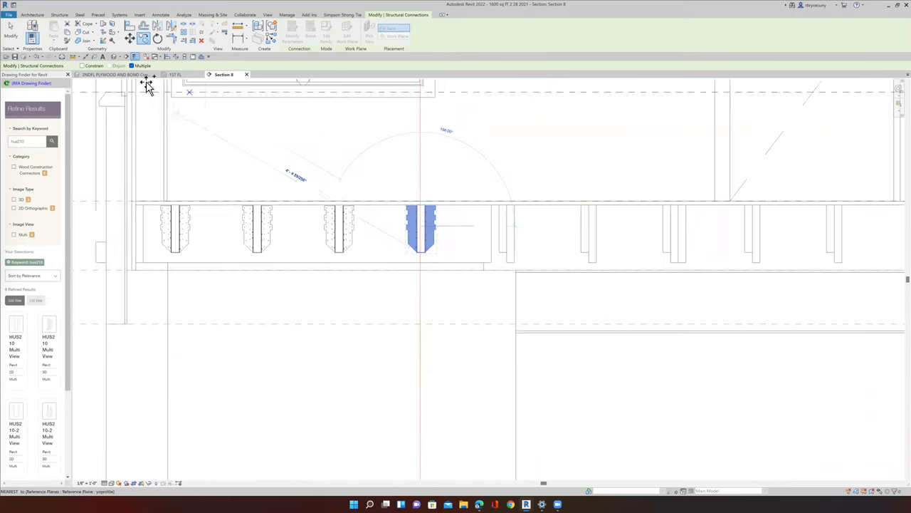
- End the copy command and tile the open views side by side with WT
key(Escape)
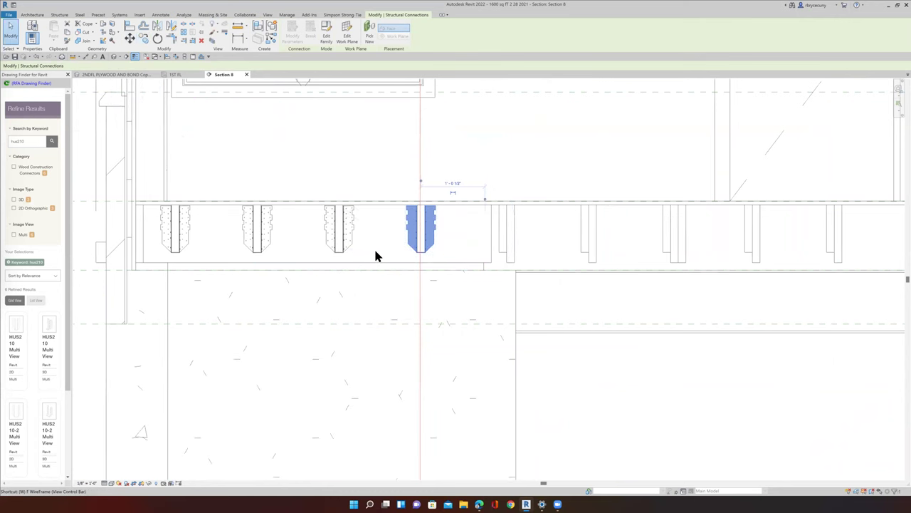
key(w)
key(t)
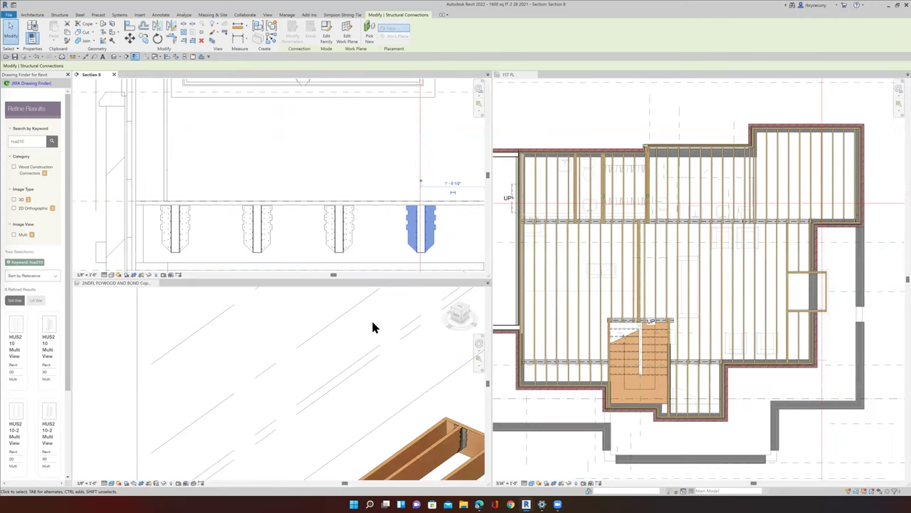
scroll(372, 324, down, 5)
scroll(395, 361, up, 6)
scroll(378, 361, up, 2)
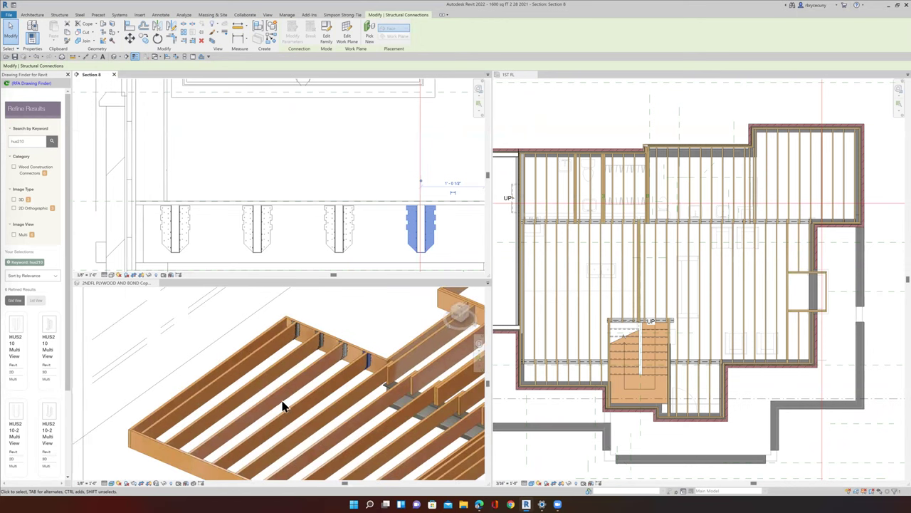
scroll(360, 370, down, 2)
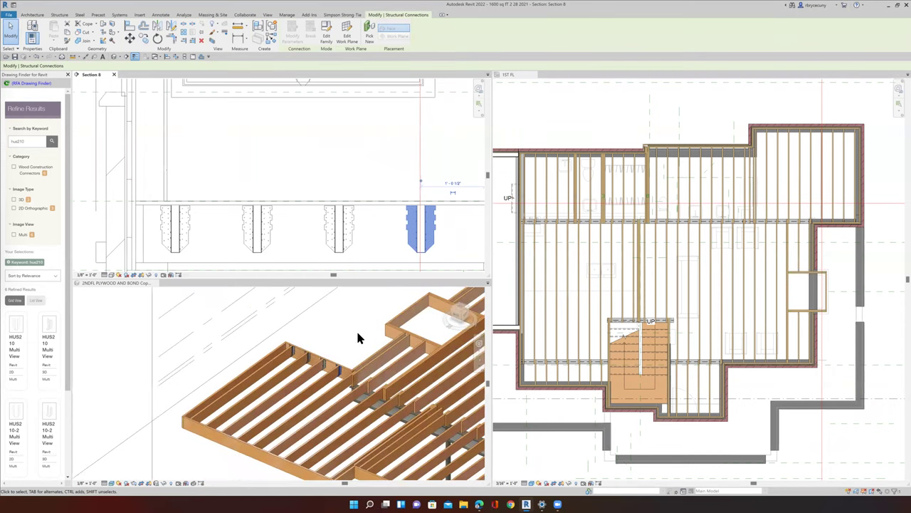
- Make the 3D view active and orbit the floor framing to view it from another side
click(12, 30)
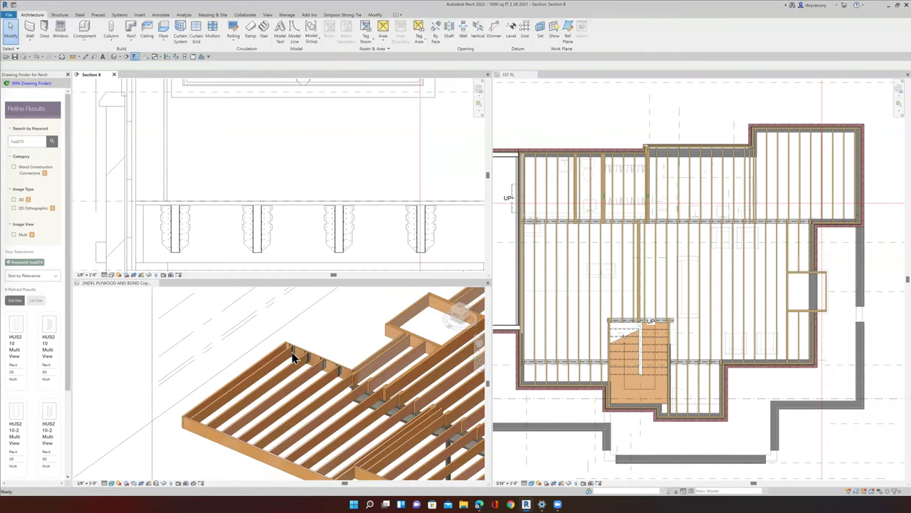
click(299, 364)
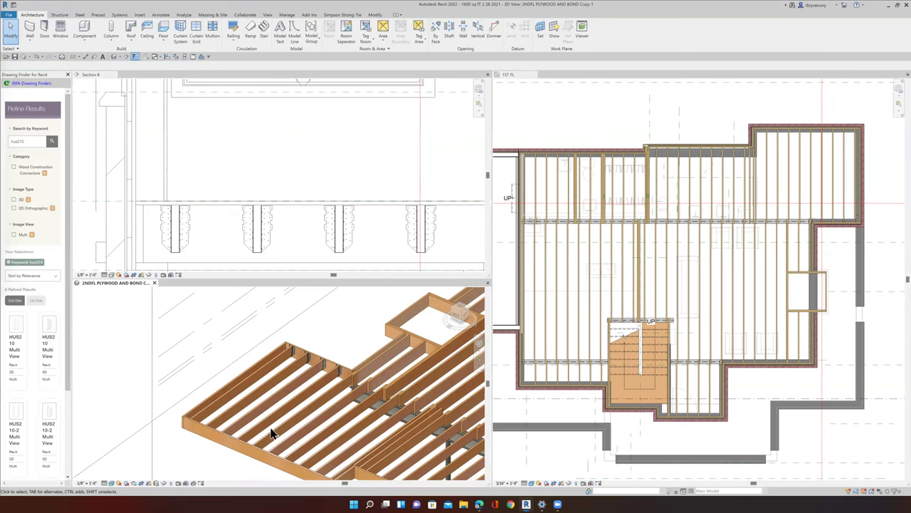
scroll(271, 433, down, 3)
shift+middle_drag(264, 387, 189, 341)
scroll(390, 370, up, 2)
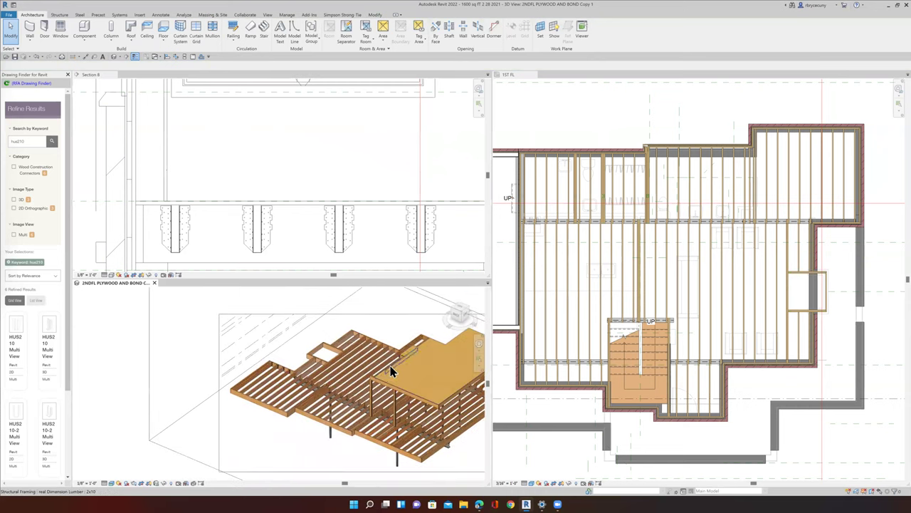
- Orbit low, shift the 3D crop region, and pan until one joist run fills the viewport
click(393, 366)
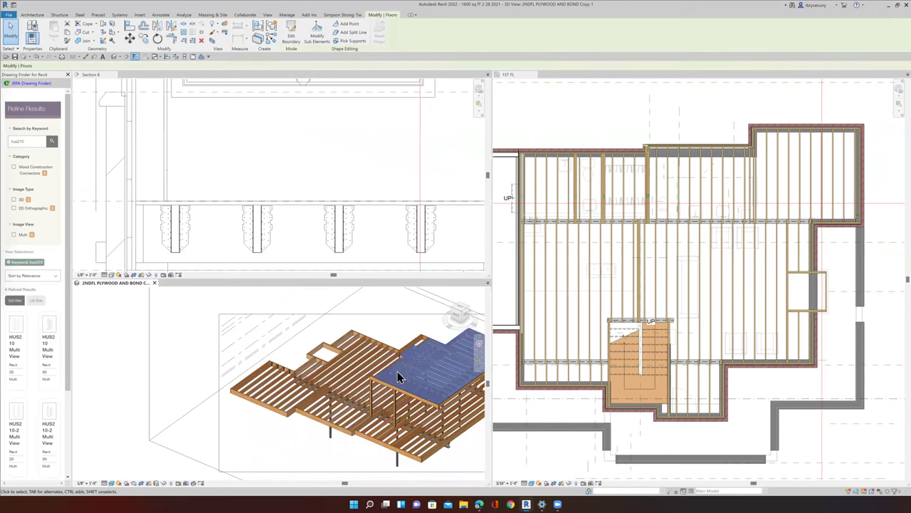
shift+middle_drag(392, 384, 311, 373)
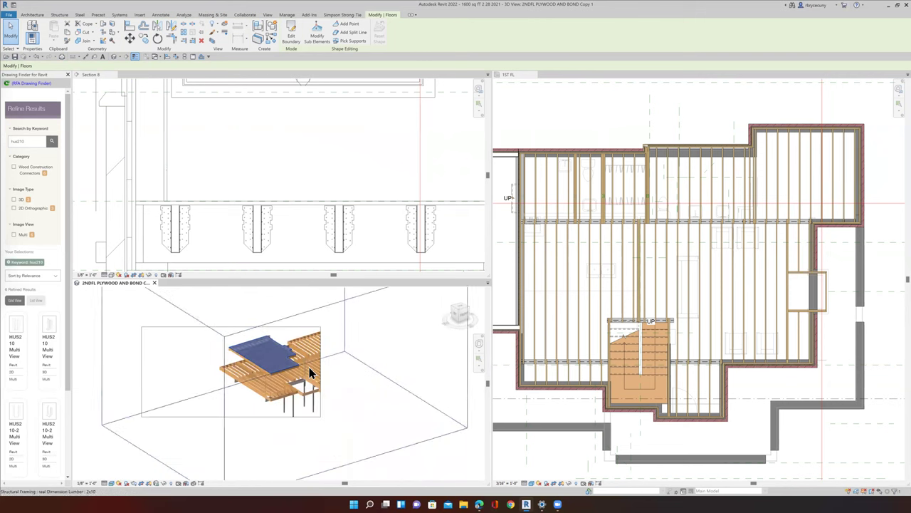
click(322, 412)
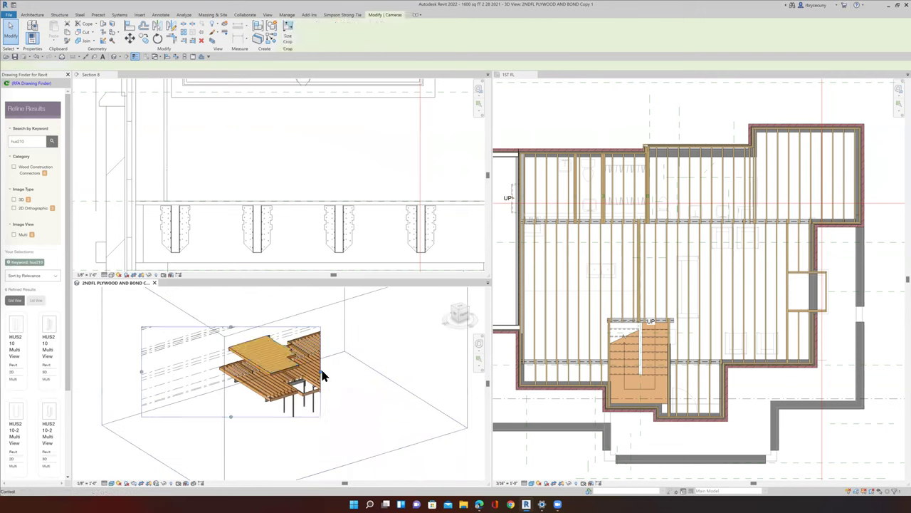
drag(322, 376, 342, 366)
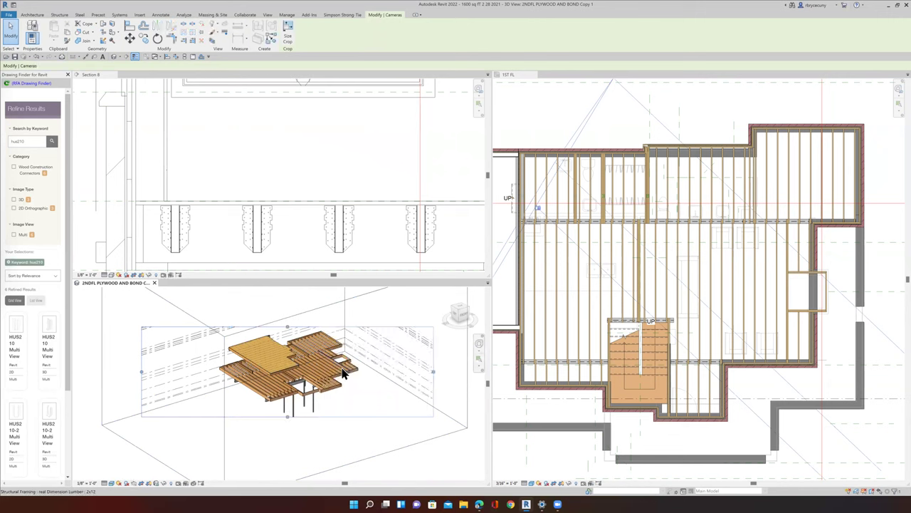
scroll(322, 344, up, 5)
scroll(321, 388, down, 4)
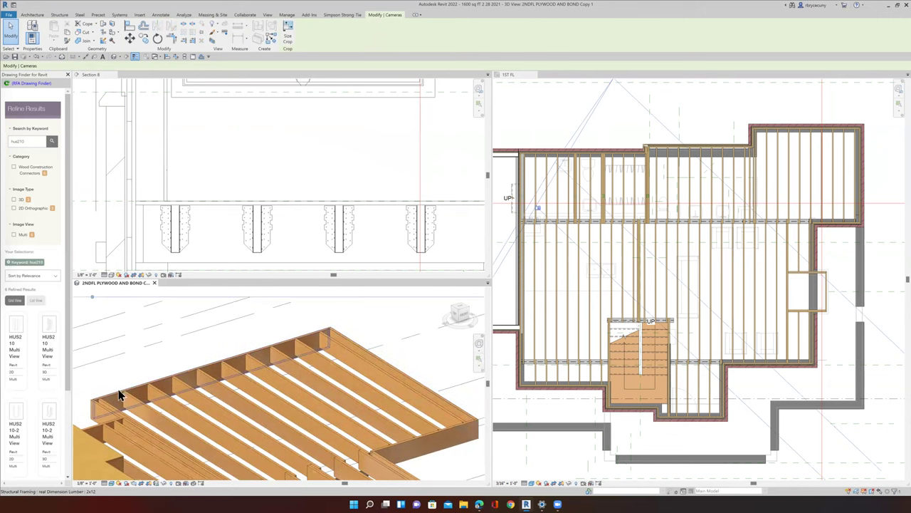
mouse_move(248, 382)
middle_down()
mouse_move(261, 387)
mouse_move(259, 380)
middle_up()
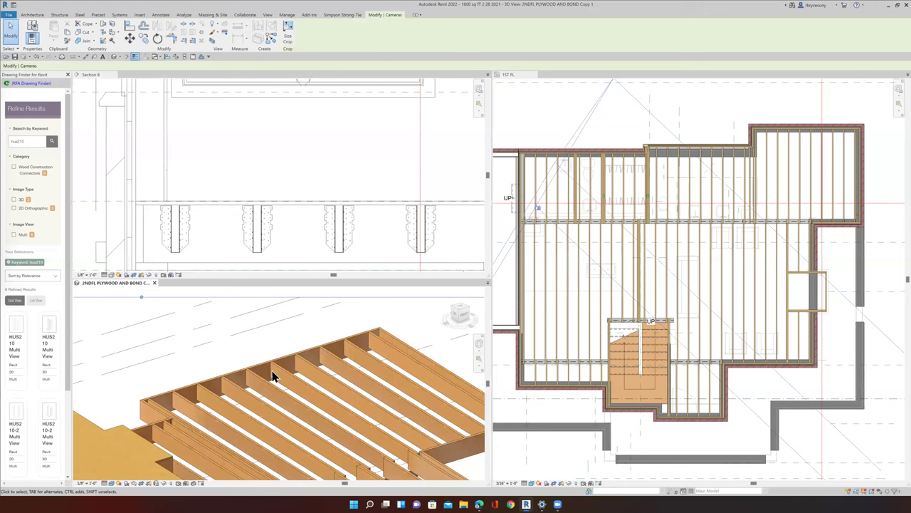
scroll(272, 376, down, 1)
shift+middle_drag(272, 376, 339, 360)
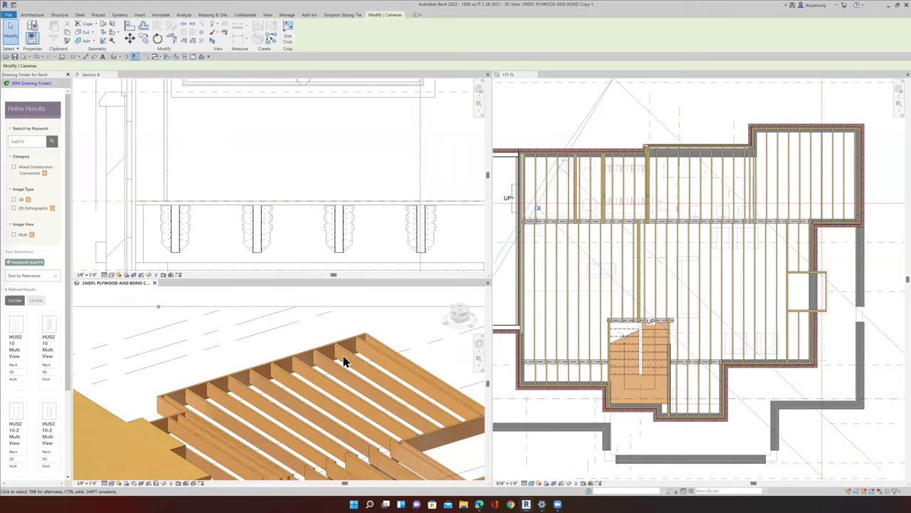
scroll(344, 360, up, 3)
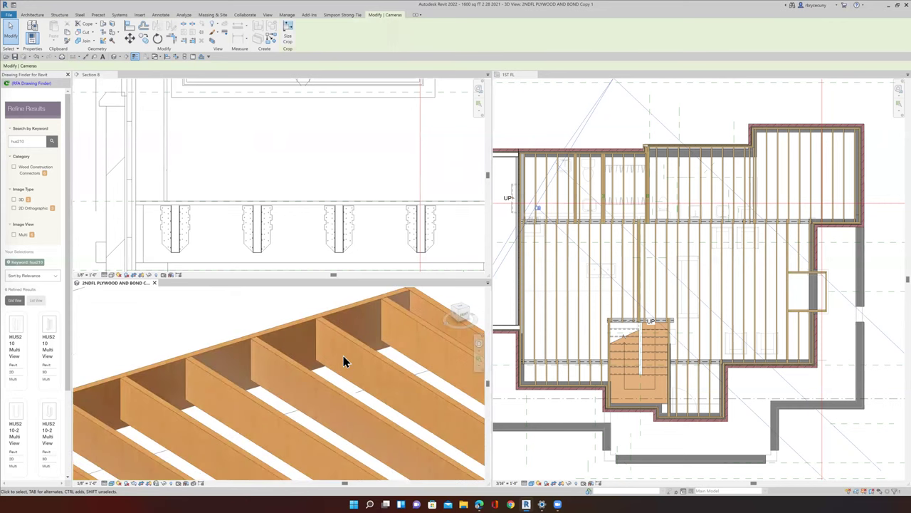
- Place another HUS210 hanger against a joist face in the 3D close-up
key(Escape)
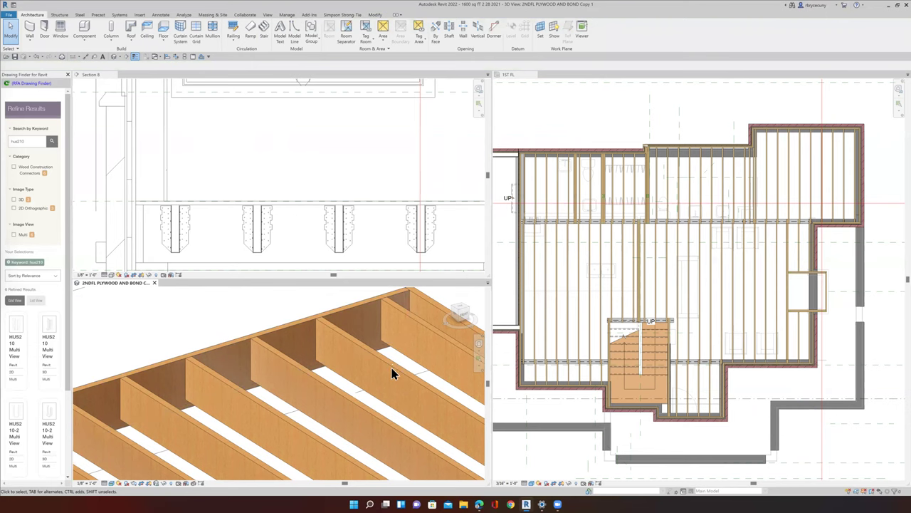
scroll(387, 369, down, 2)
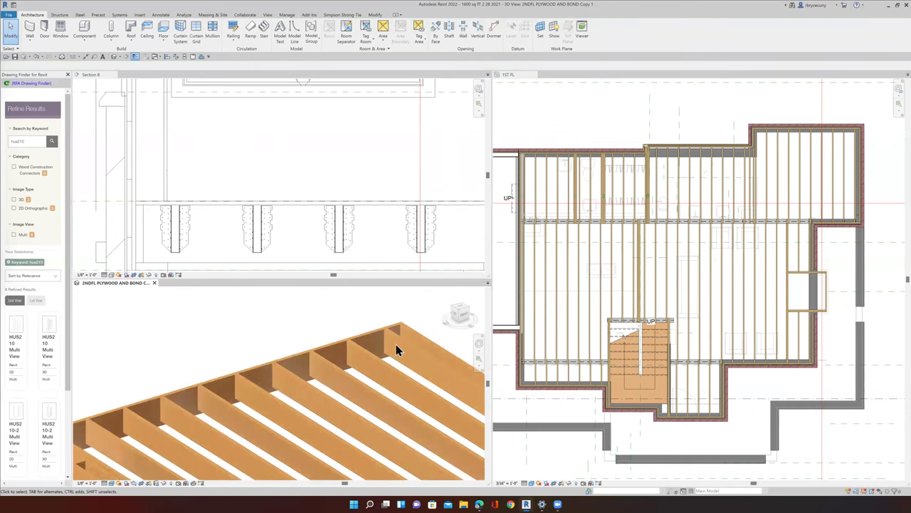
scroll(394, 330, up, 4)
scroll(349, 366, down, 2)
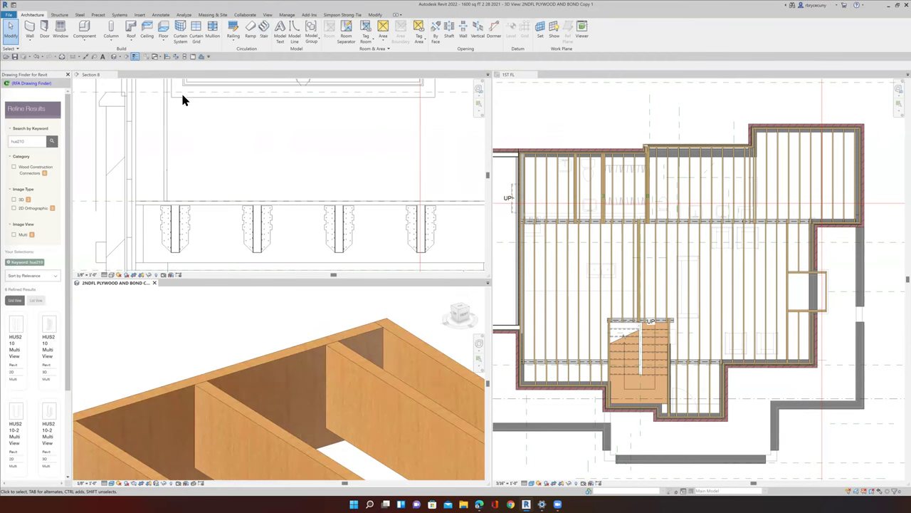
click(83, 32)
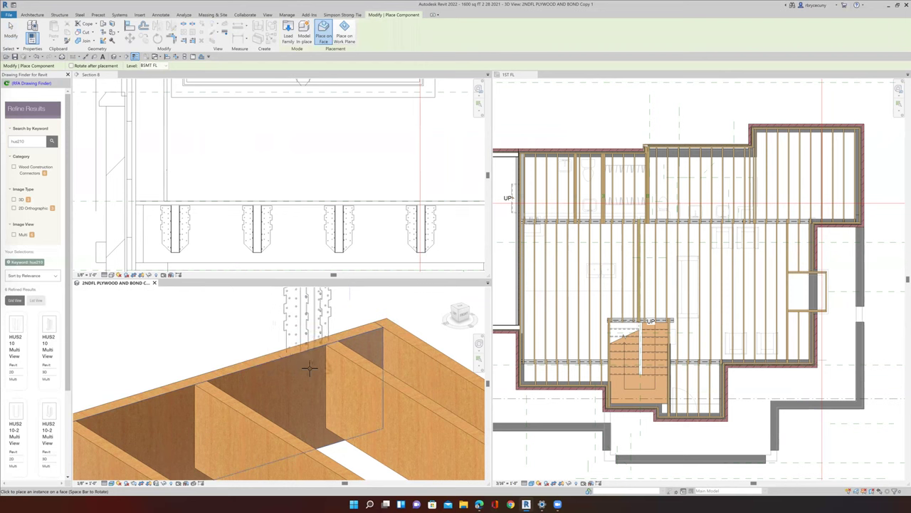
shift+middle_drag(317, 376, 301, 386)
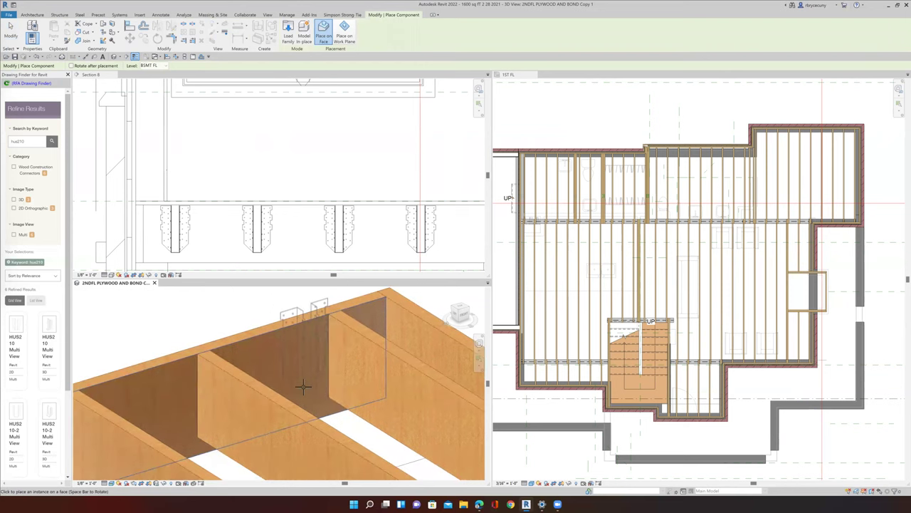
click(304, 388)
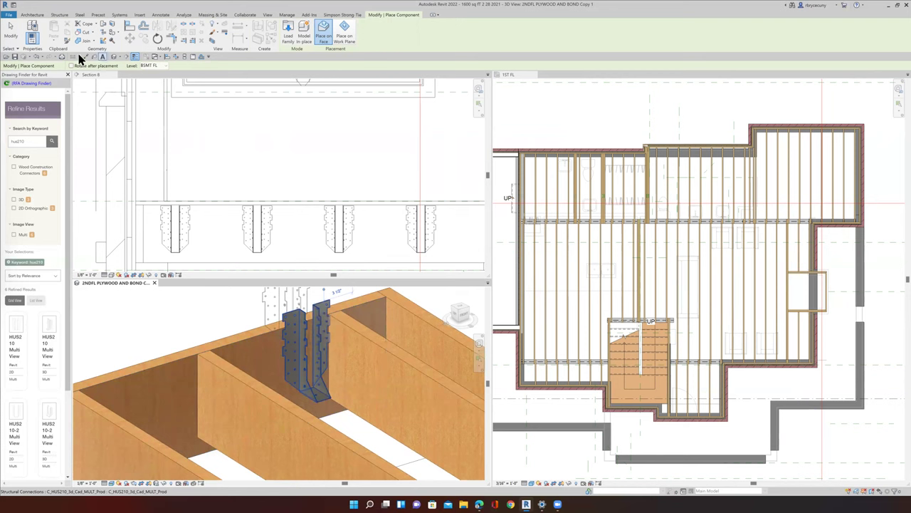
- Finish placing components and make the 1ST FL plan the active view
click(13, 32)
click(660, 197)
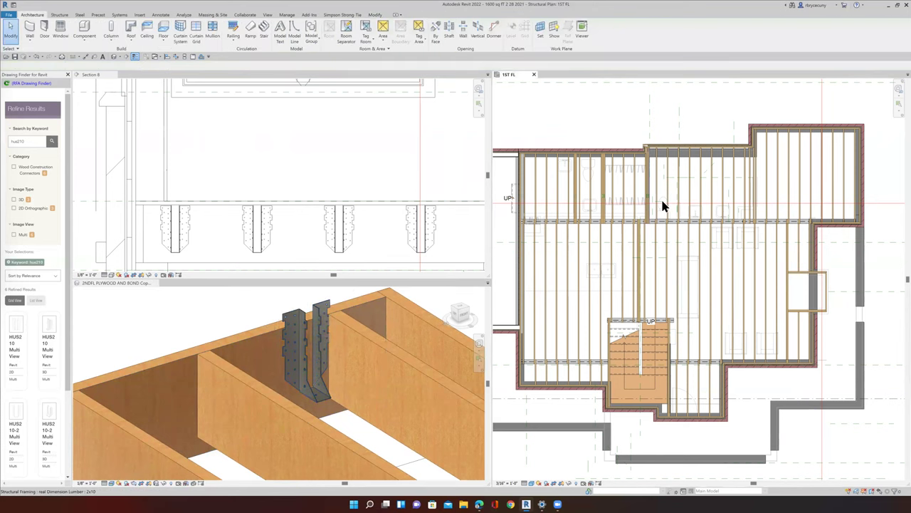
scroll(660, 199, down, 4)
- Flip the section line in the 1ST FL plan to reverse its viewing direction
click(737, 197)
right_click(738, 197)
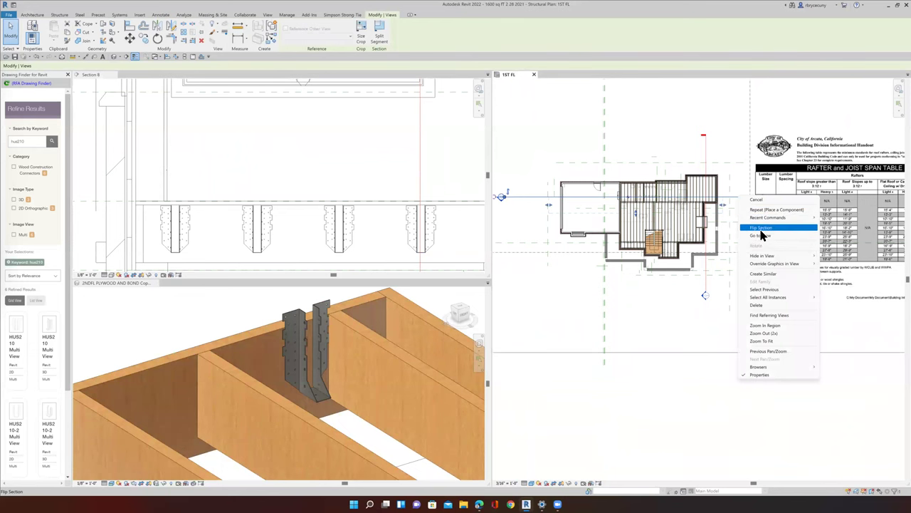
click(760, 227)
- Pan the plan and open Section 8 from the section line with Go to View
scroll(724, 194, up, 4)
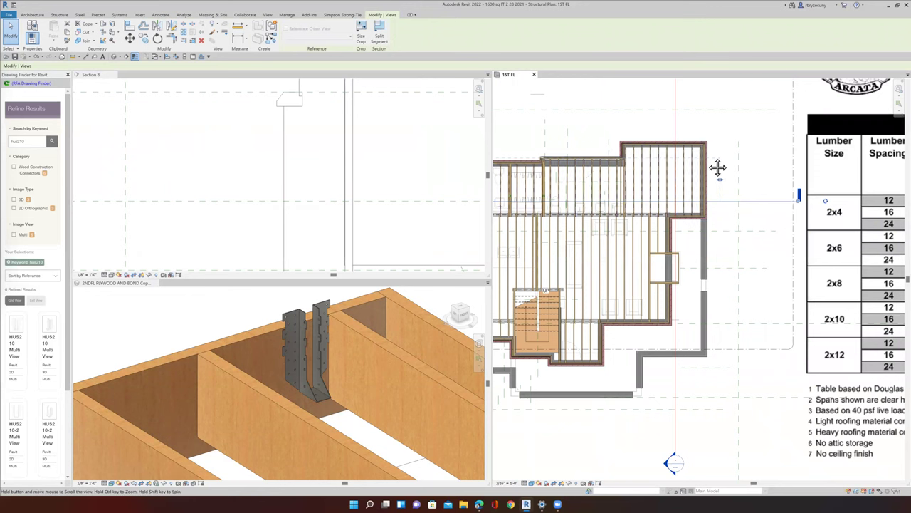
middle_drag(625, 157, 678, 158)
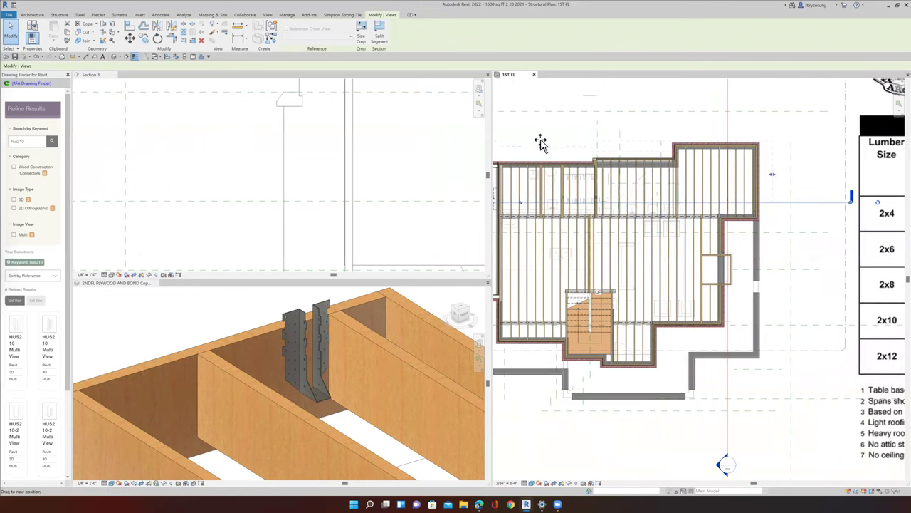
right_click(804, 201)
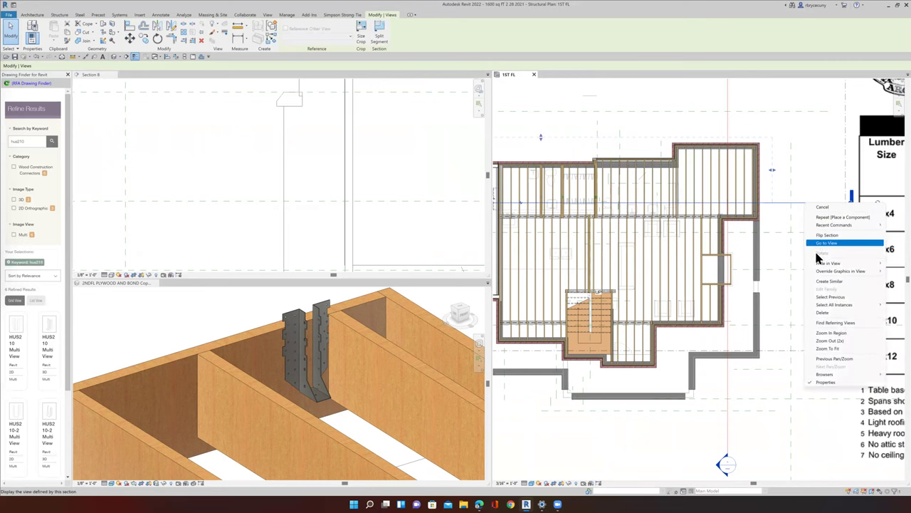
click(822, 243)
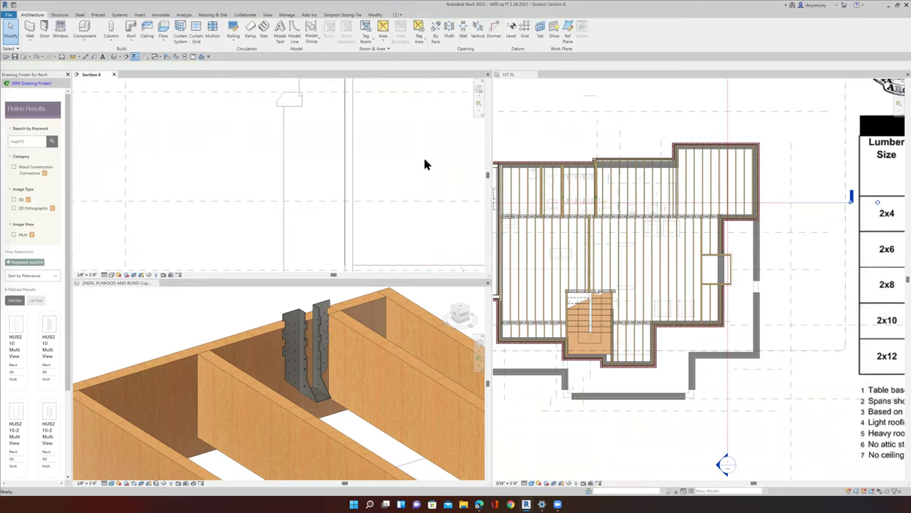
- Align the HUS210 hanger with the joist end in Section 8 using Align
scroll(366, 173, down, 3)
middle_drag(366, 173, 226, 178)
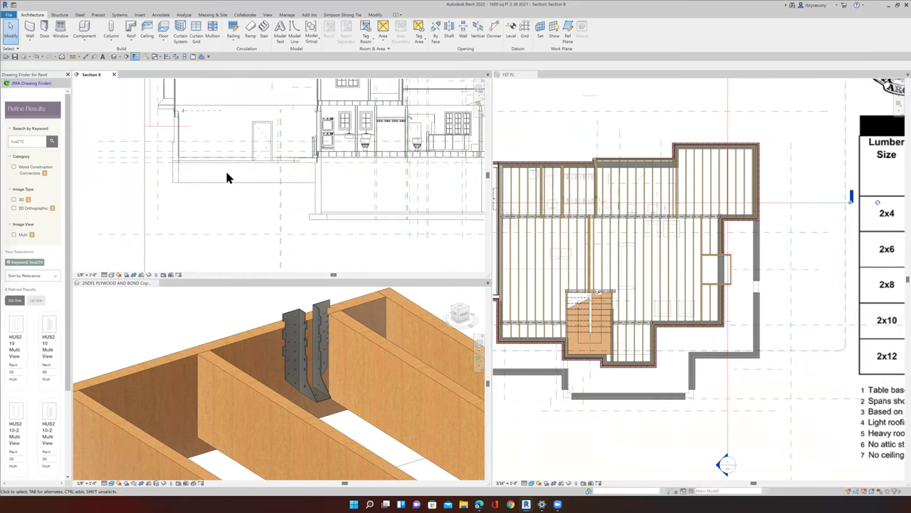
scroll(395, 148, down, 2)
scroll(440, 150, up, 5)
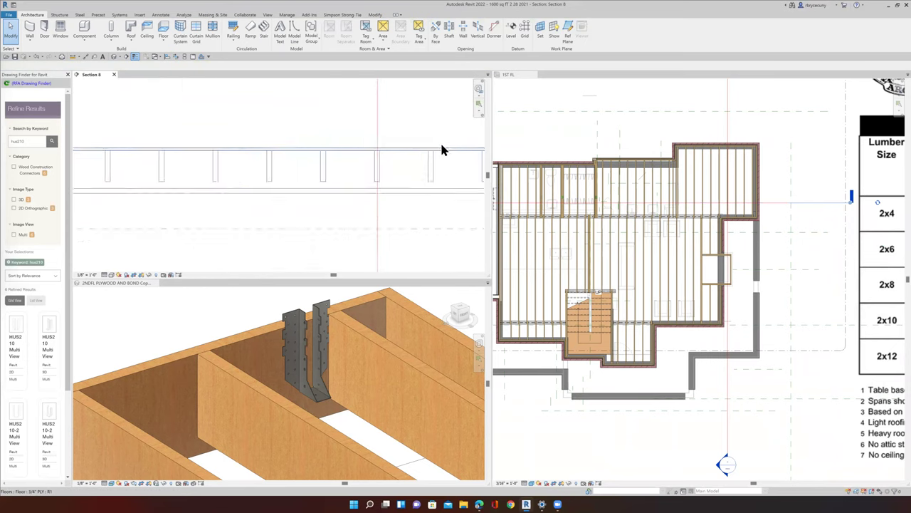
scroll(255, 136, up, 3)
scroll(358, 136, up, 3)
middle_drag(358, 136, 334, 143)
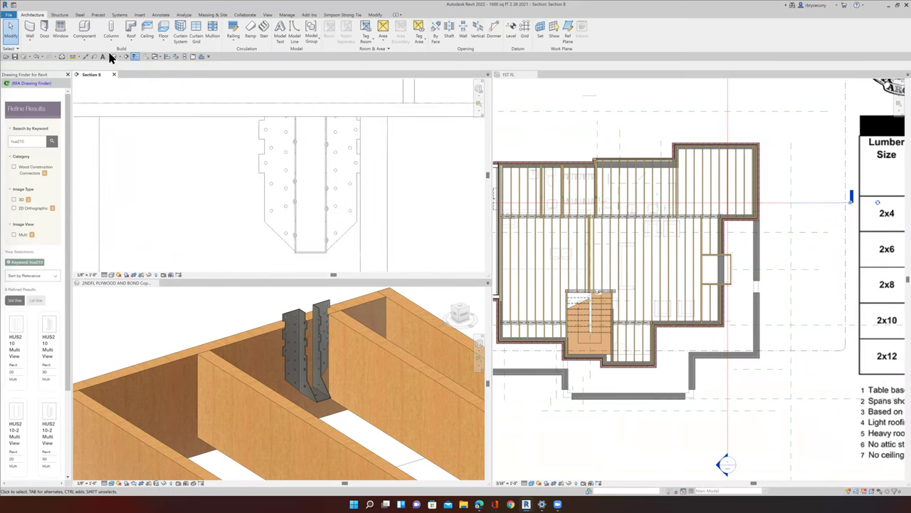
click(167, 57)
click(309, 196)
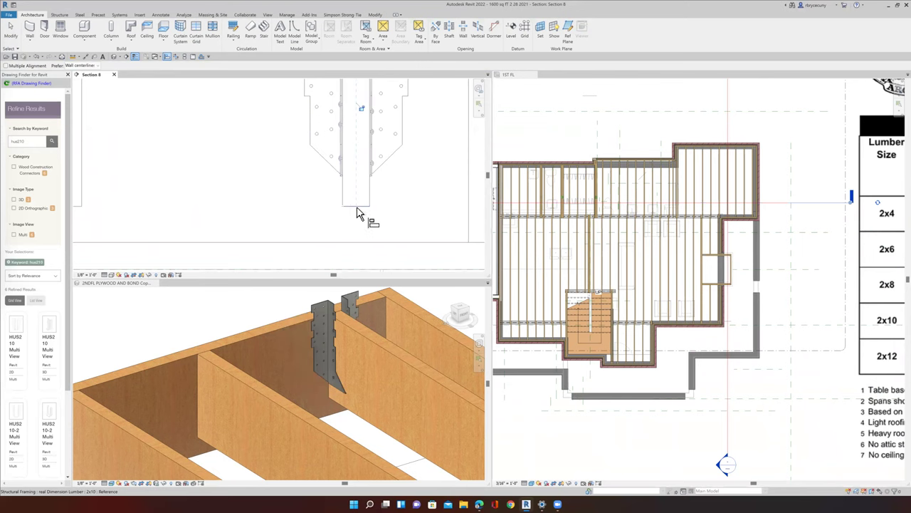
- Zoom in on the aligned hanger cut against the second-floor joist in Section 8
scroll(377, 194, up, 5)
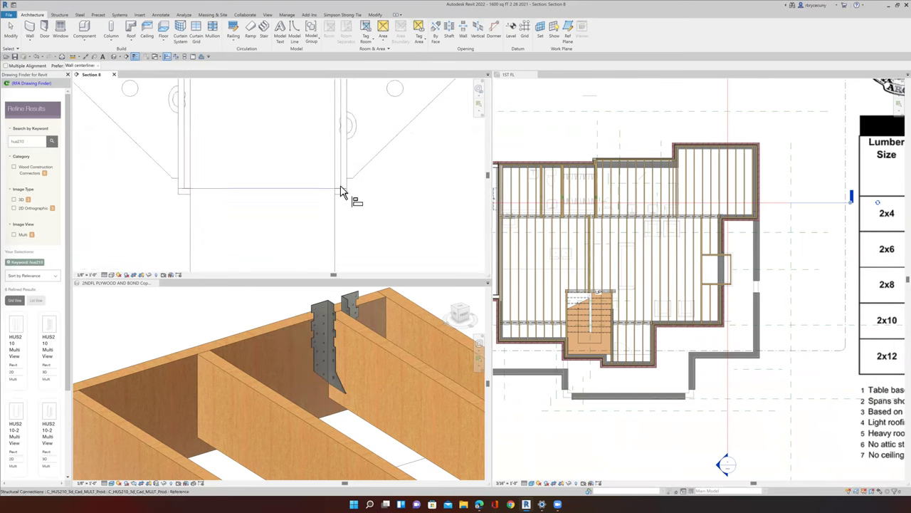
scroll(368, 212, down, 5)
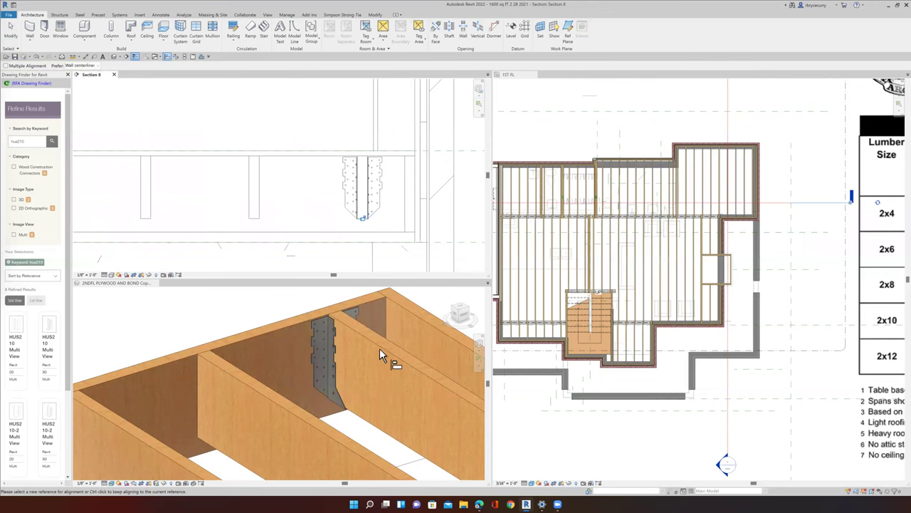
scroll(426, 202, down, 4)
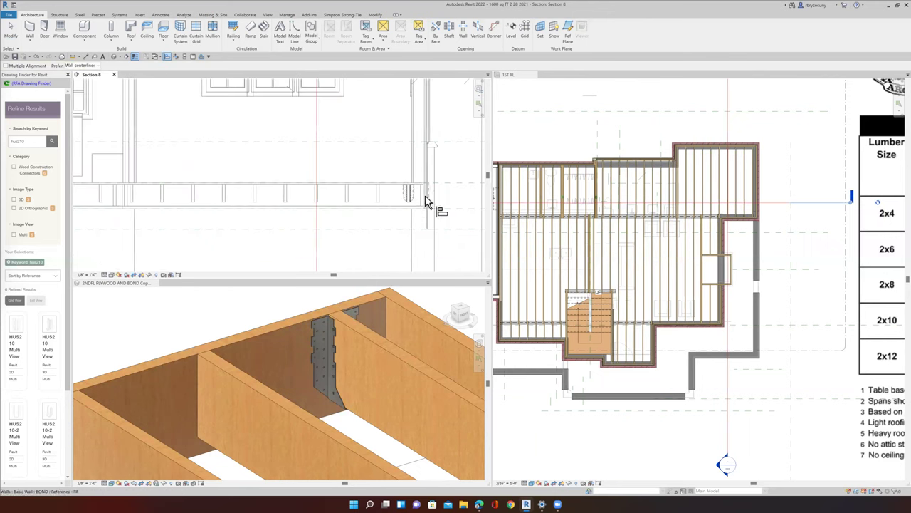
middle_drag(157, 195, 238, 195)
scroll(215, 197, up, 1)
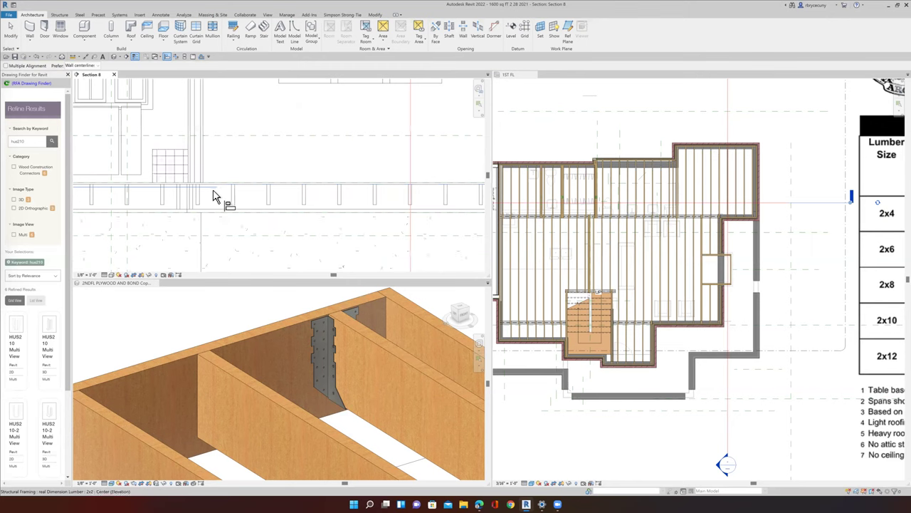
scroll(309, 194, down, 2)
scroll(280, 360, down, 1)
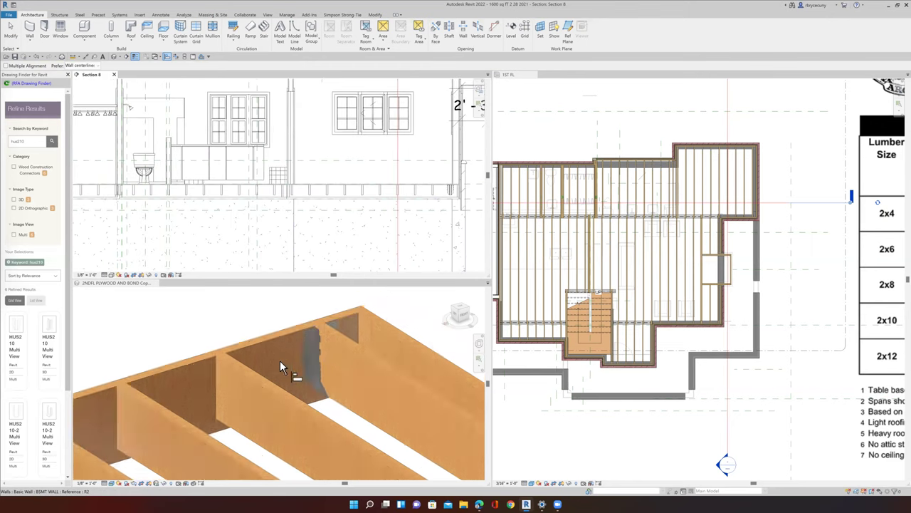
scroll(279, 361, down, 5)
scroll(281, 361, up, 3)
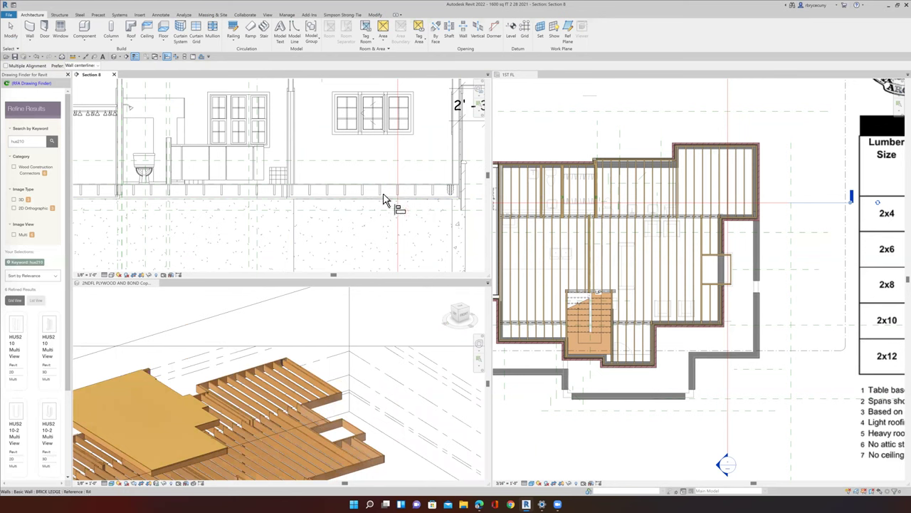
scroll(456, 192, up, 3)
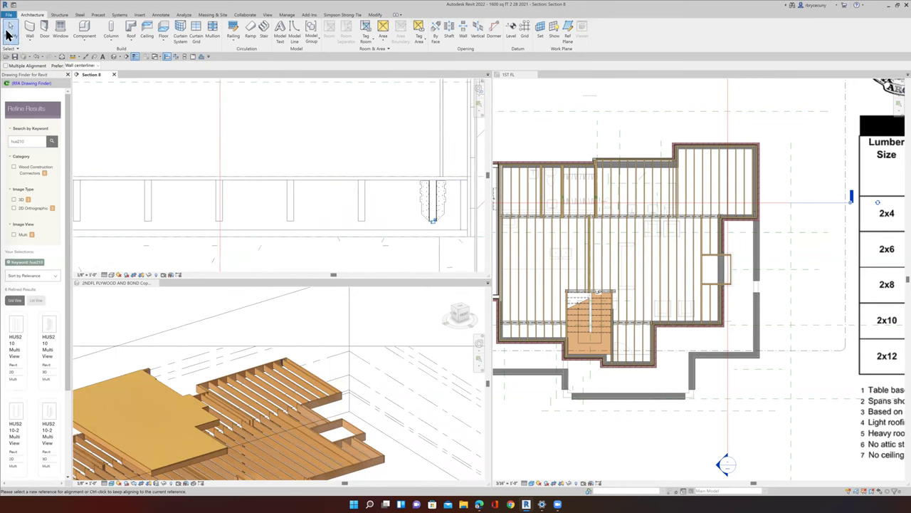
- Select the placed HUS210 hanger and copy it onto the adjacent joist
click(9, 34)
click(409, 206)
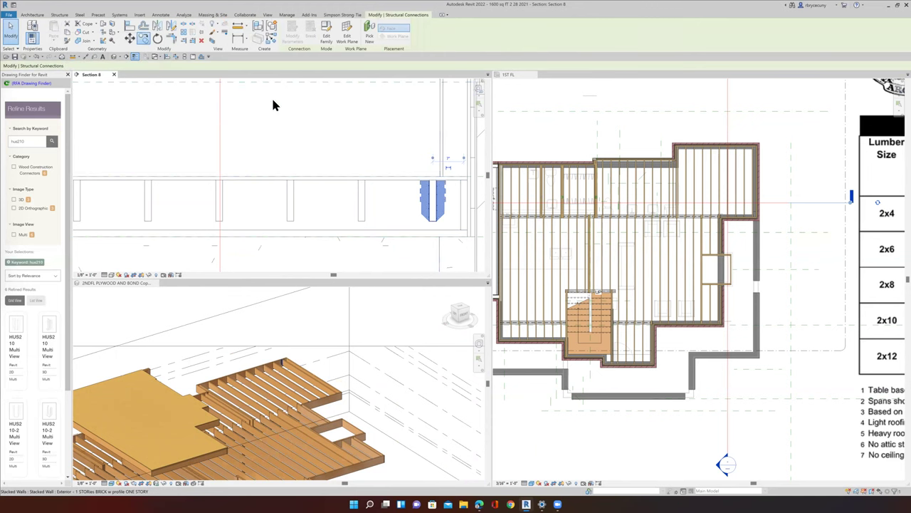
scroll(433, 207, up, 2)
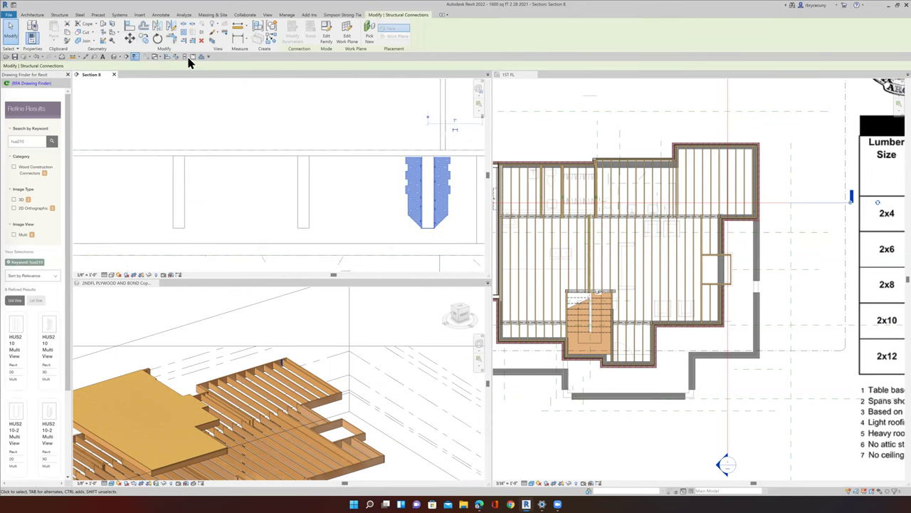
click(145, 41)
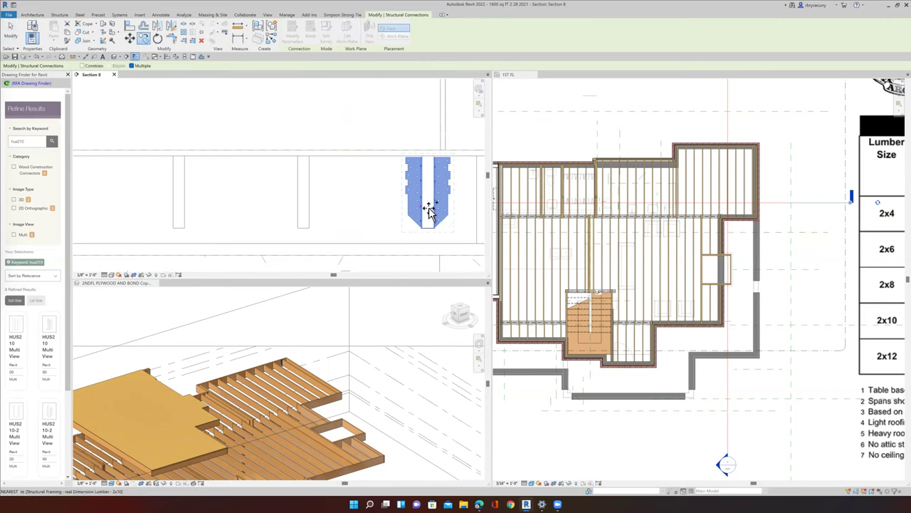
click(429, 210)
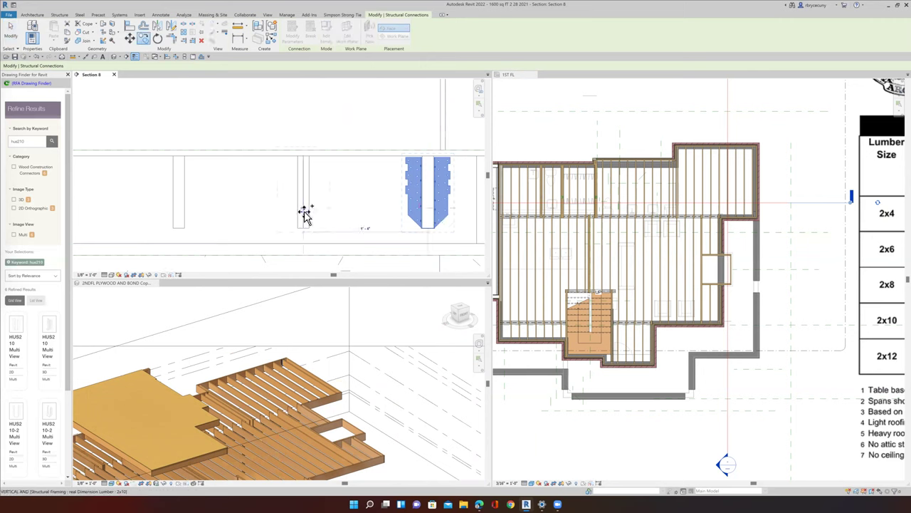
click(305, 214)
scroll(311, 235, up, 2)
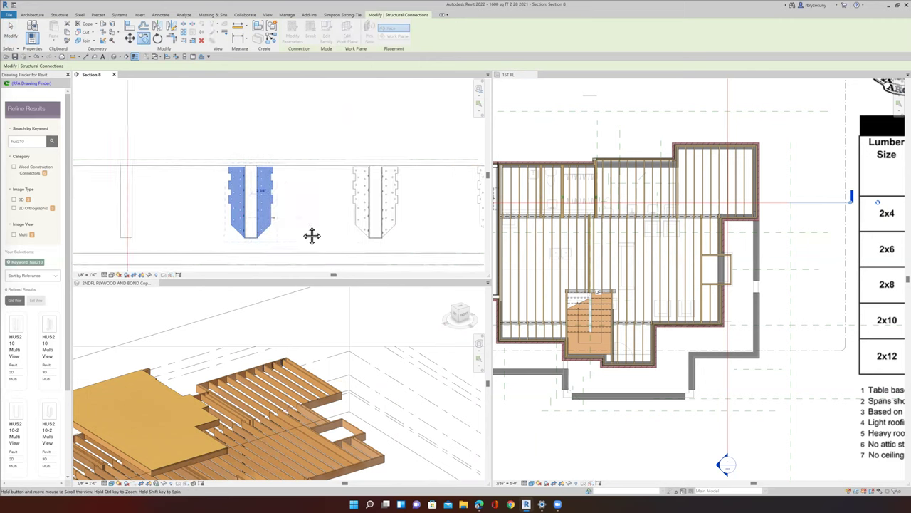
scroll(364, 226, down, 2)
- Rerun Copy (CO) and place hanger copies on successive joists along Section 8
key(c)
key(o)
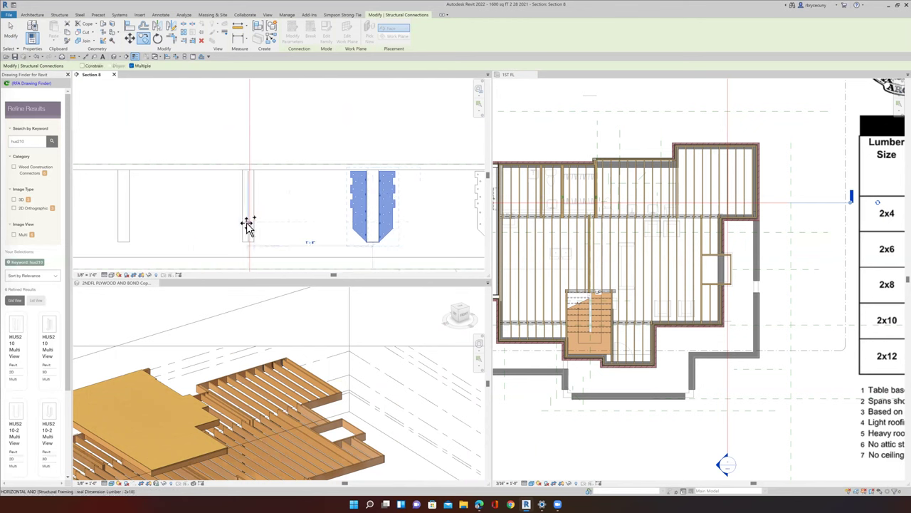
middle_drag(268, 230, 452, 221)
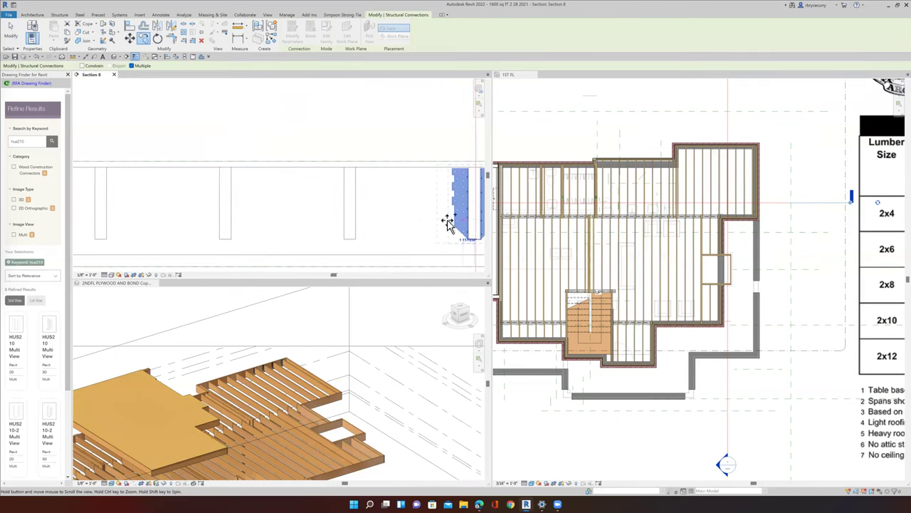
click(350, 221)
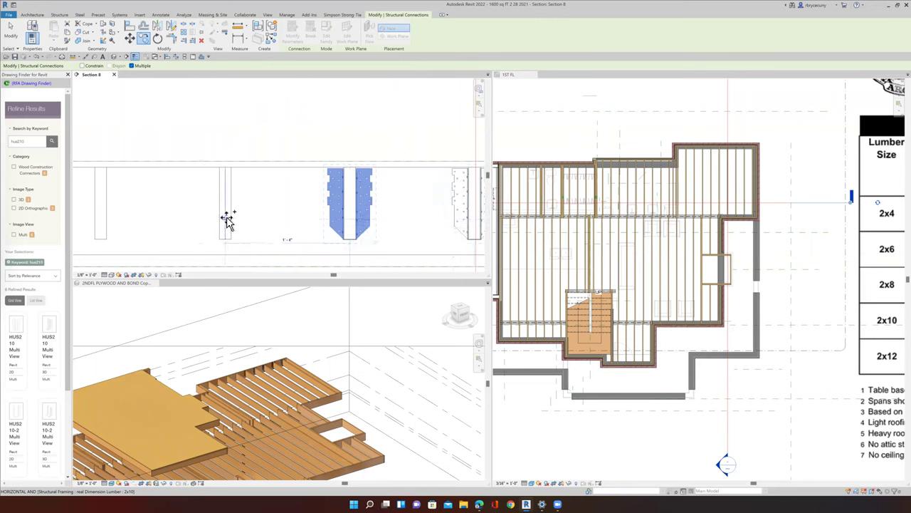
middle_drag(369, 226, 448, 228)
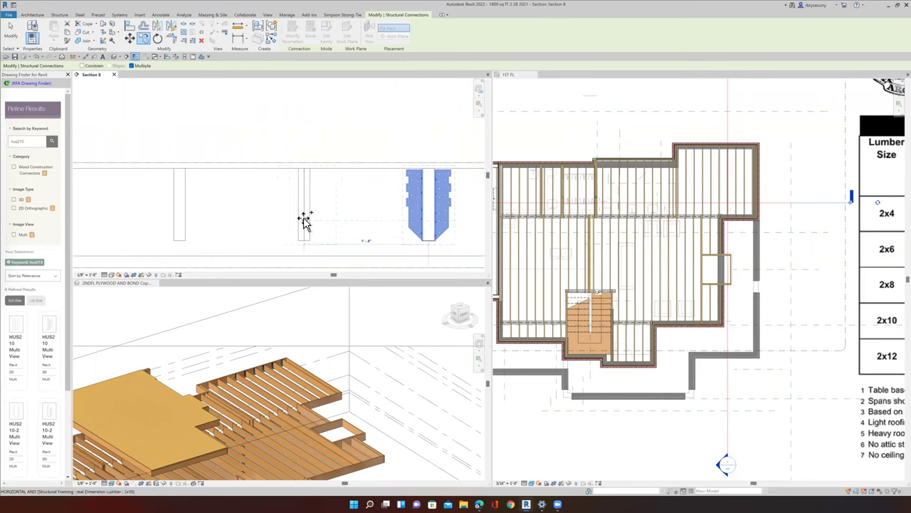
click(305, 221)
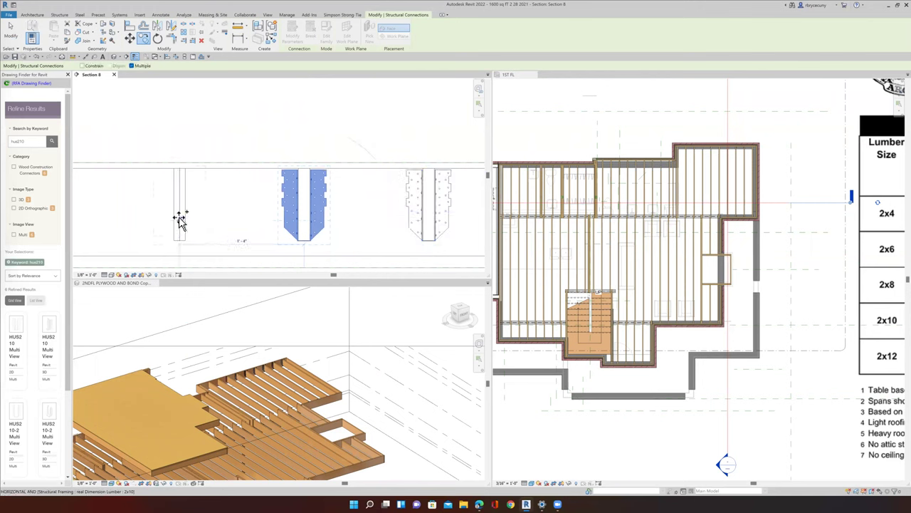
click(180, 221)
middle_drag(188, 220, 365, 221)
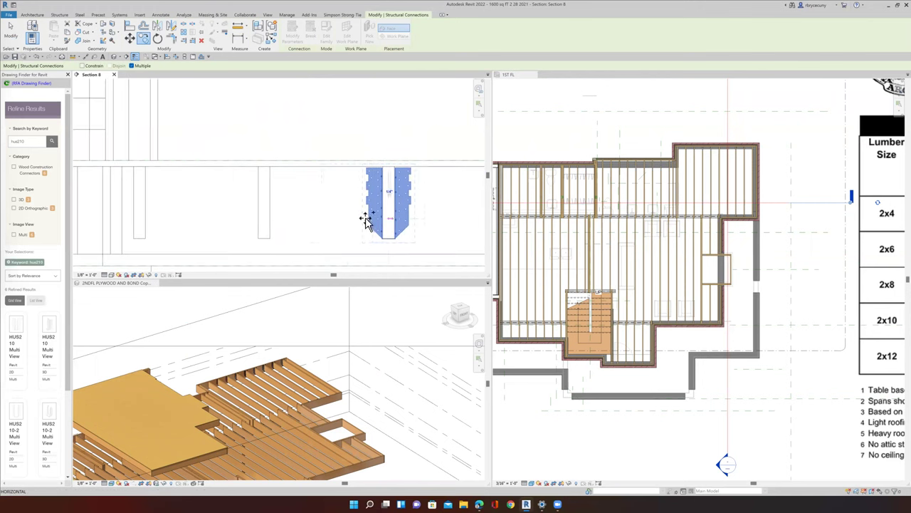
click(265, 220)
click(138, 219)
middle_drag(138, 219, 361, 220)
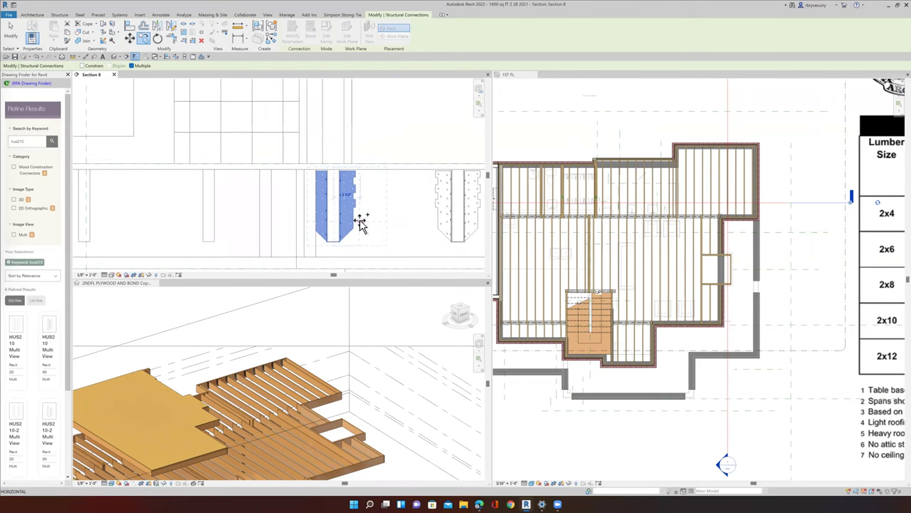
- Place the last hanger copy, dismiss the warning and end the copy command
click(207, 221)
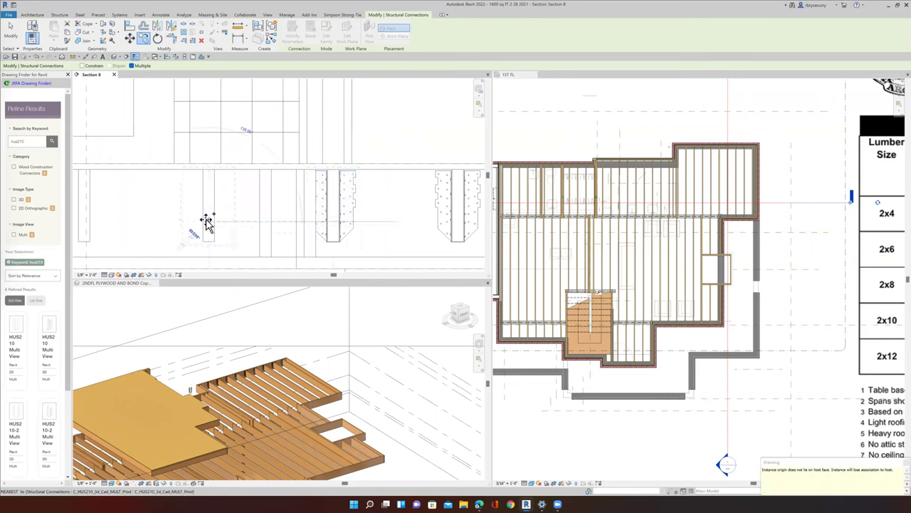
scroll(196, 402, up, 5)
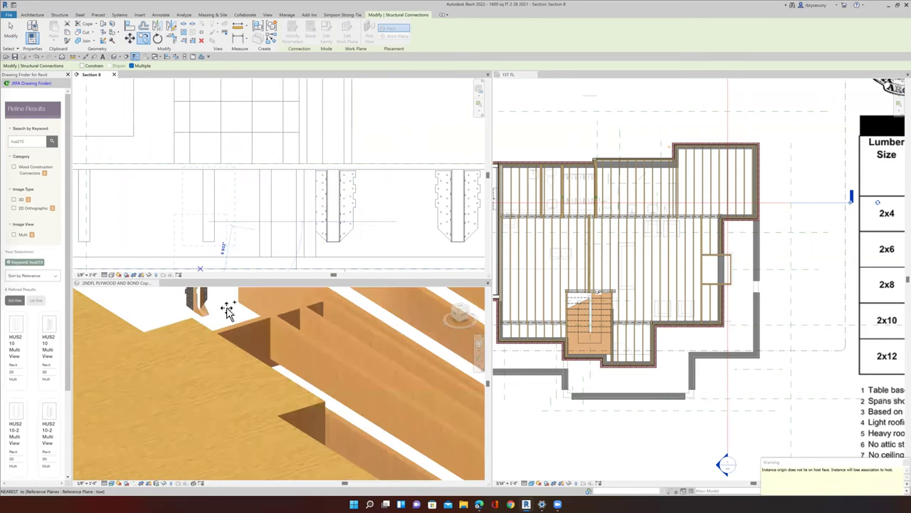
click(205, 401)
scroll(217, 343, up, 1)
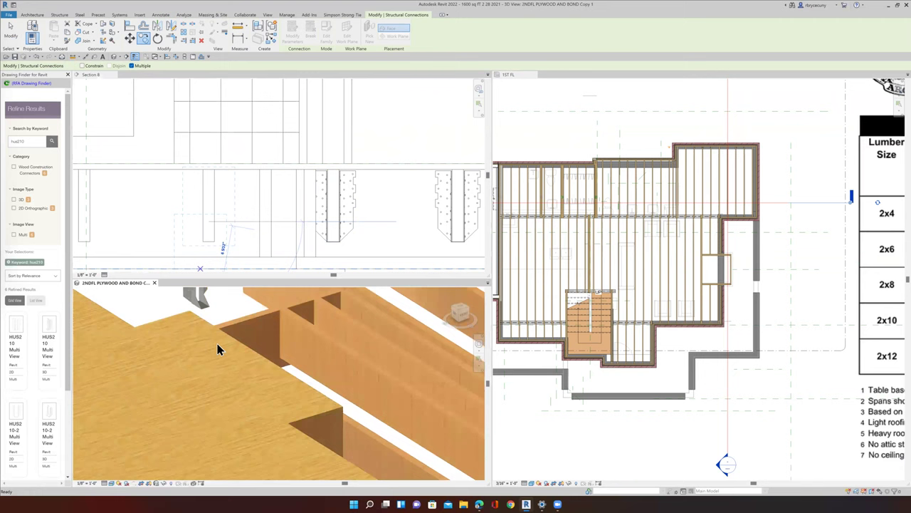
key(Escape)
- Zoom the 3D view and select the hanger floating free of its beam
scroll(215, 353, up, 4)
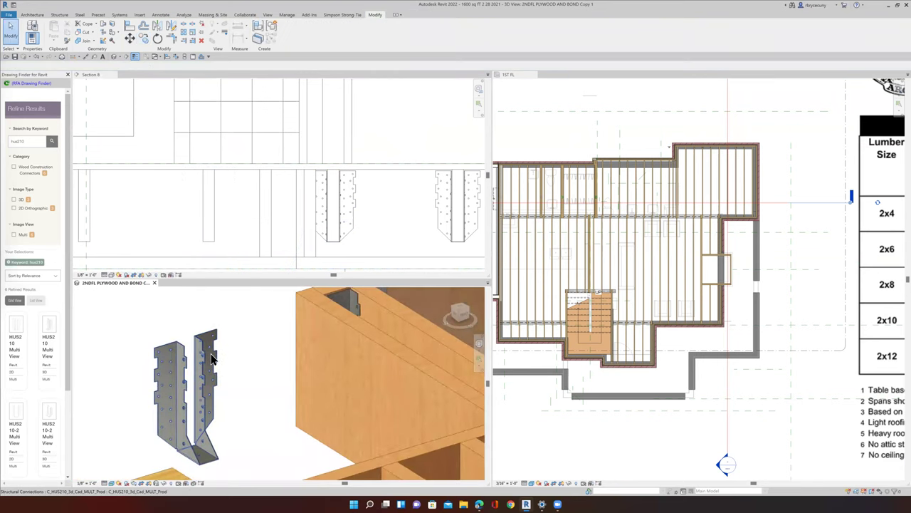
scroll(212, 369, down, 3)
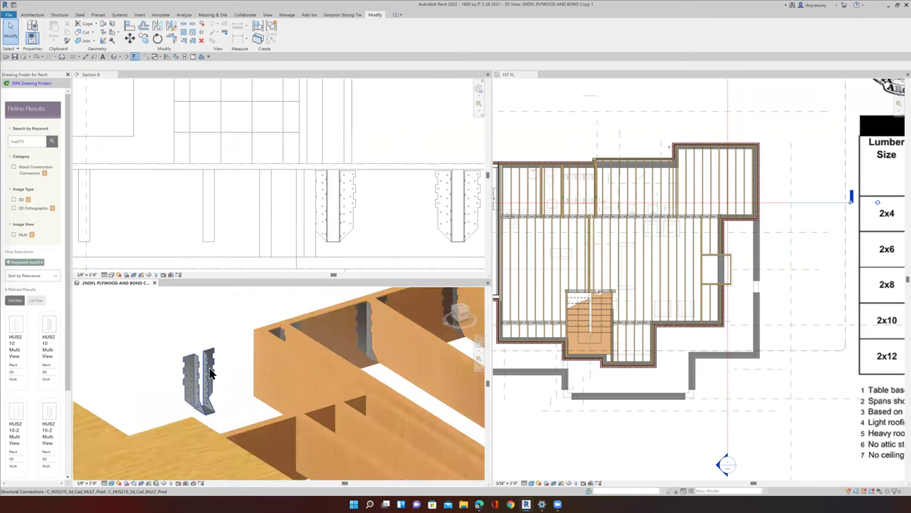
click(210, 372)
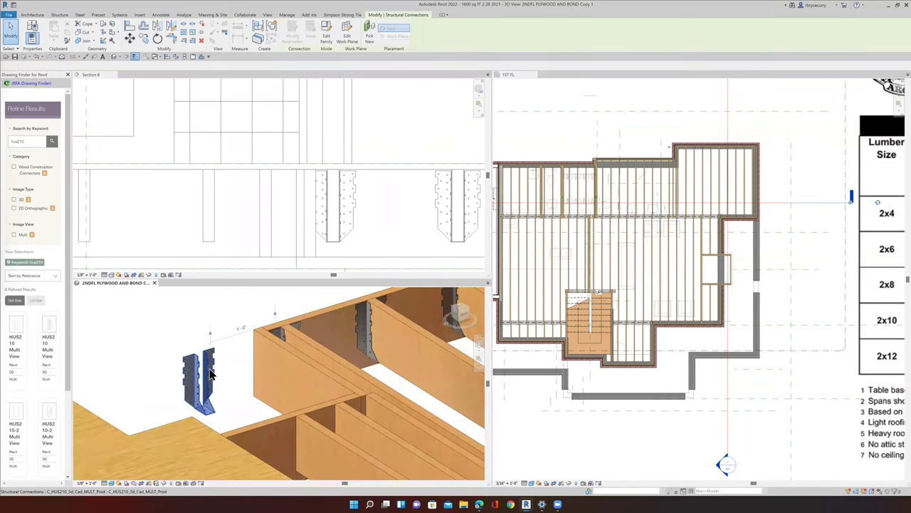
scroll(650, 203, up, 6)
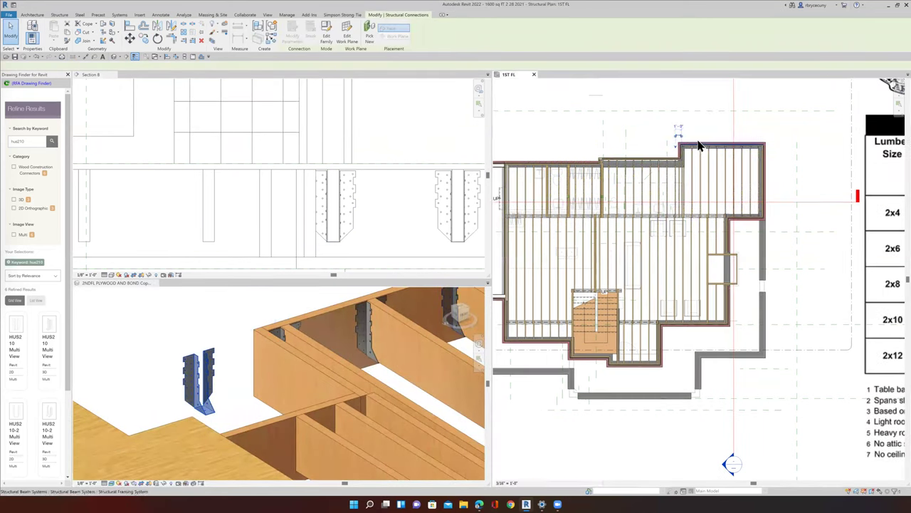
- Start Align and zoom the 1ST FL plan onto the hanger at the upper-left wall corner
scroll(623, 195, up, 1)
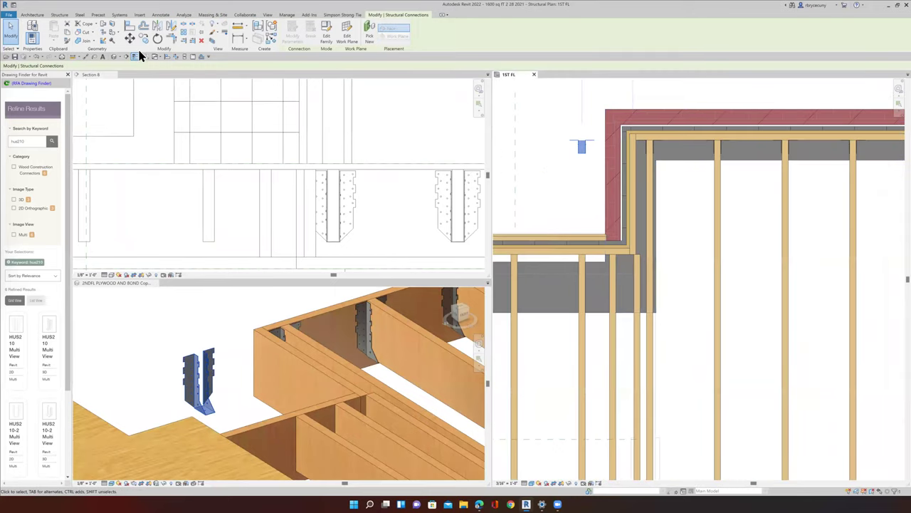
click(131, 30)
scroll(564, 256, up, 2)
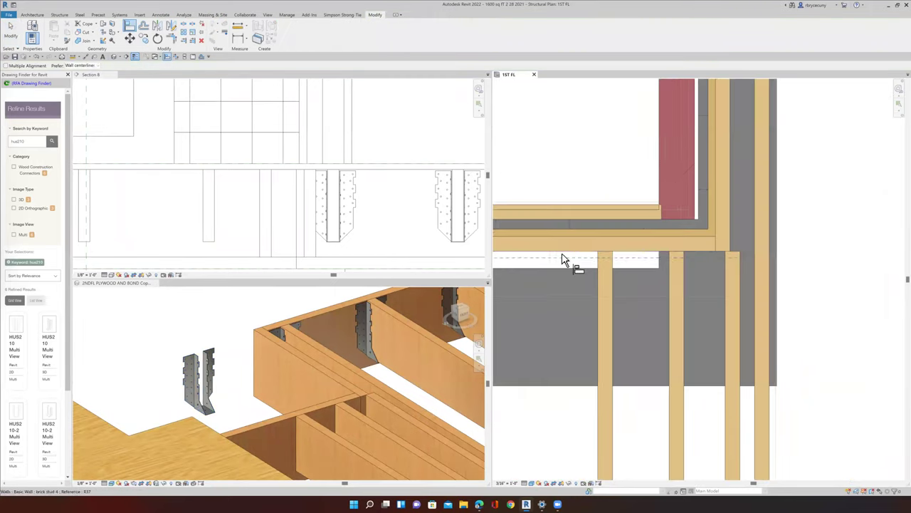
scroll(563, 257, down, 4)
scroll(580, 198, up, 2)
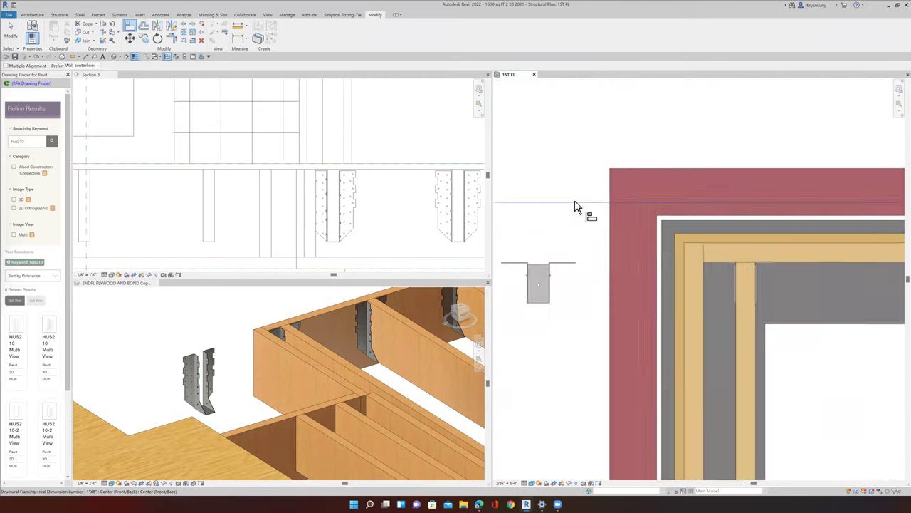
scroll(576, 206, up, 1)
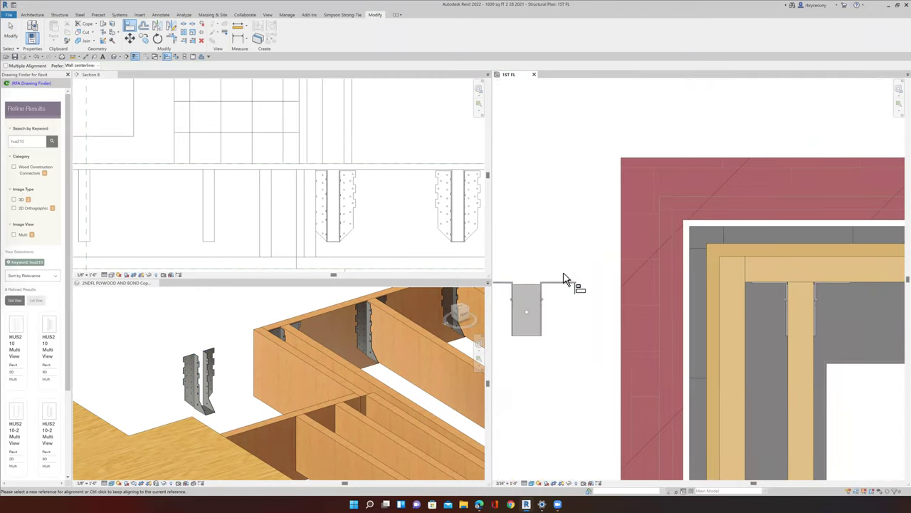
scroll(575, 275, down, 5)
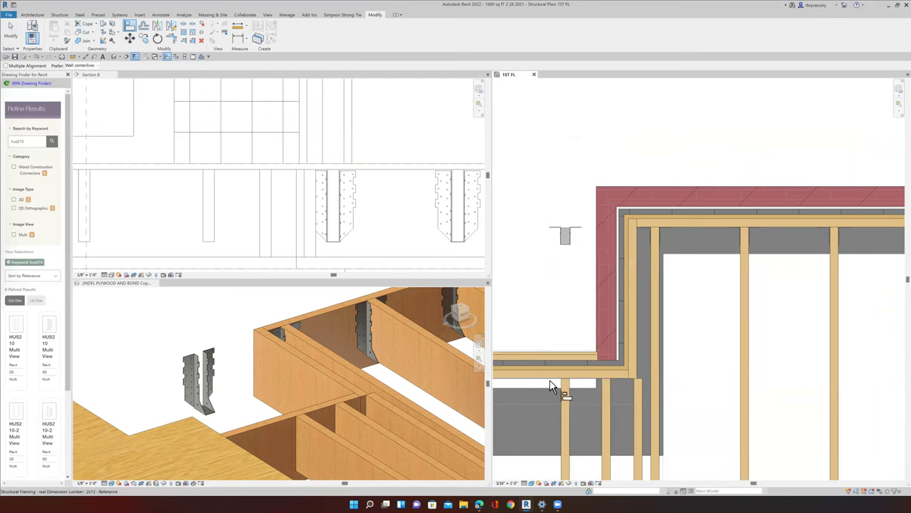
scroll(576, 232, up, 4)
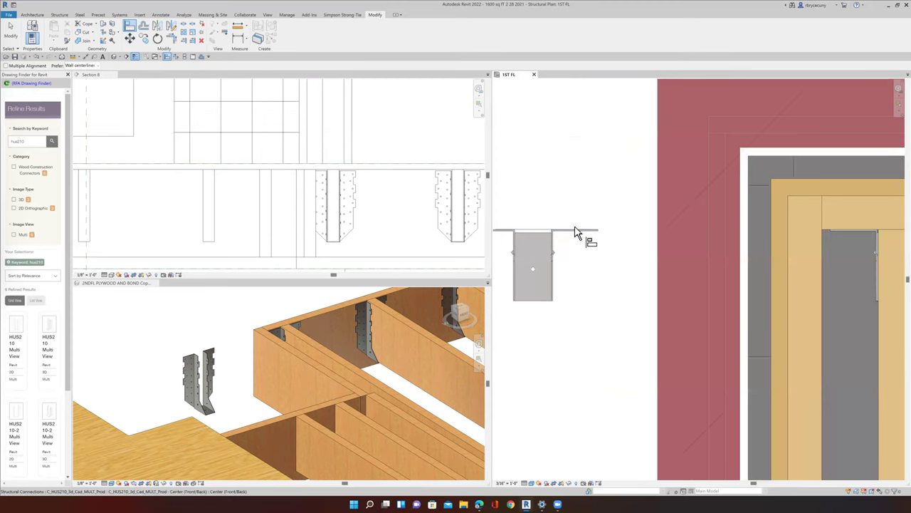
middle_drag(585, 237, 597, 227)
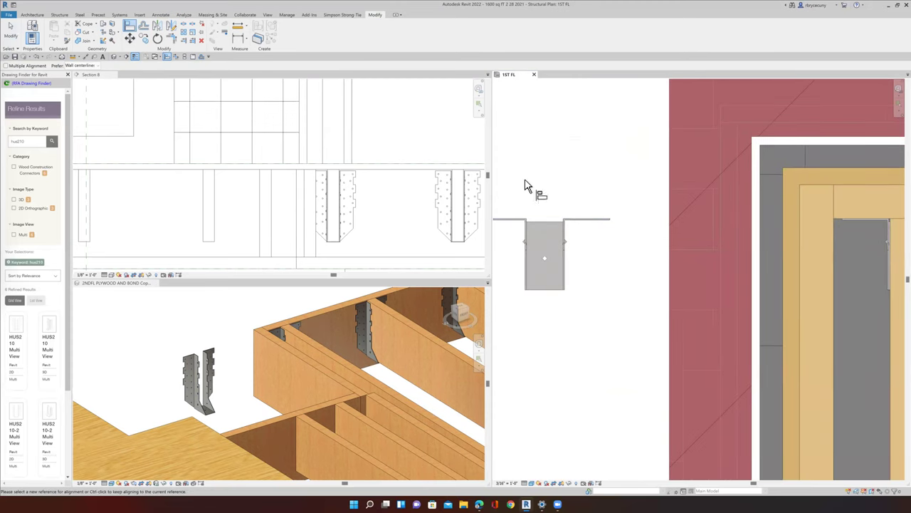
- Select the stray HUS210 hanger and try rehosting it onto the beam face with Pick New
click(11, 32)
click(606, 218)
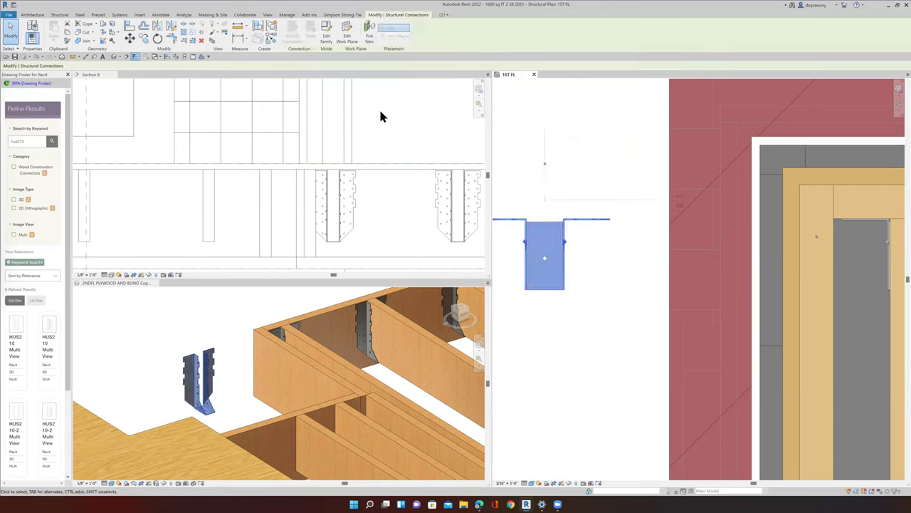
click(366, 39)
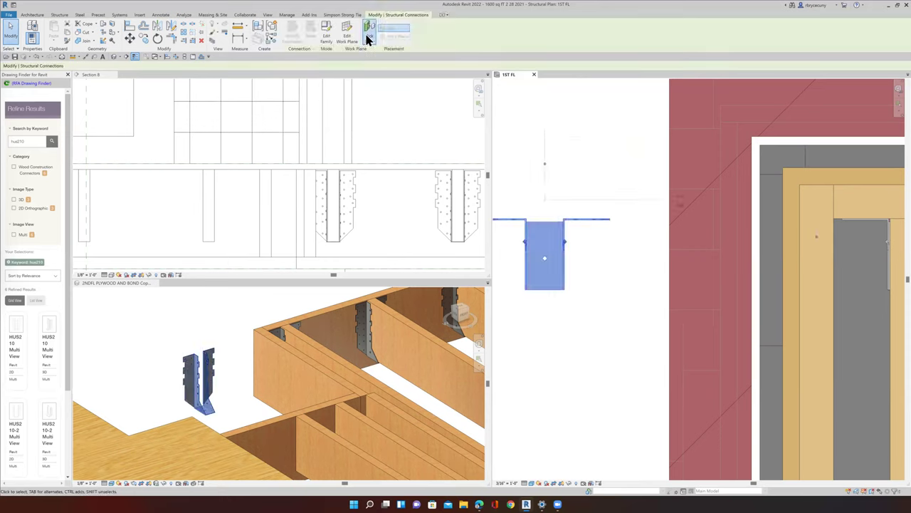
click(266, 430)
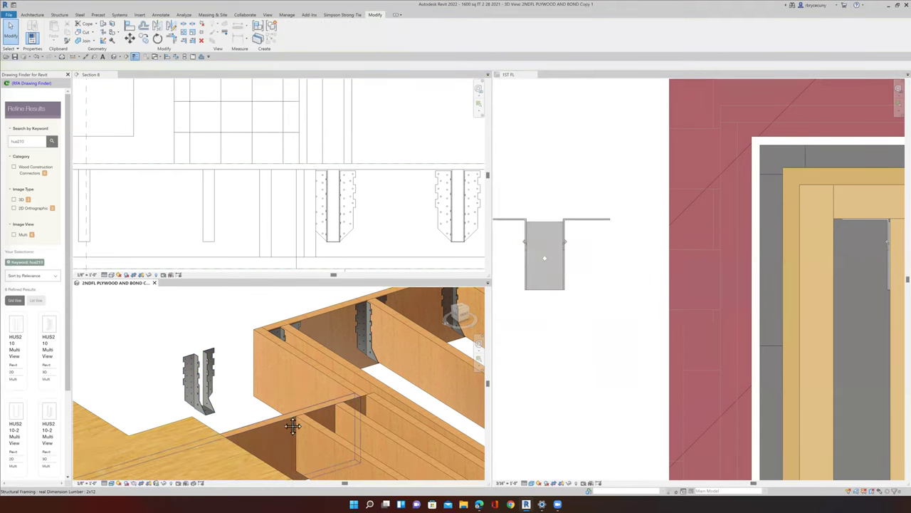
middle_drag(292, 304, 311, 290)
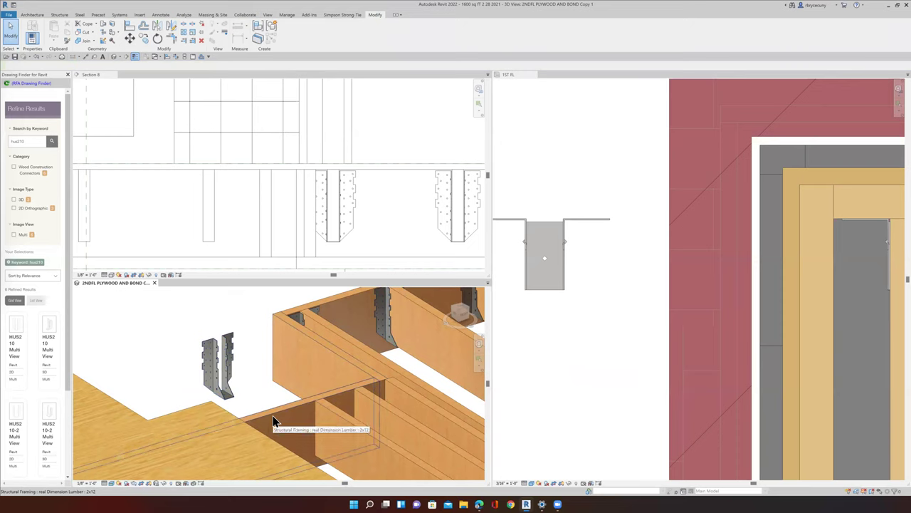
- Retry rehosting the floating hanger onto the joist face, then delete it in the error dialog
click(227, 356)
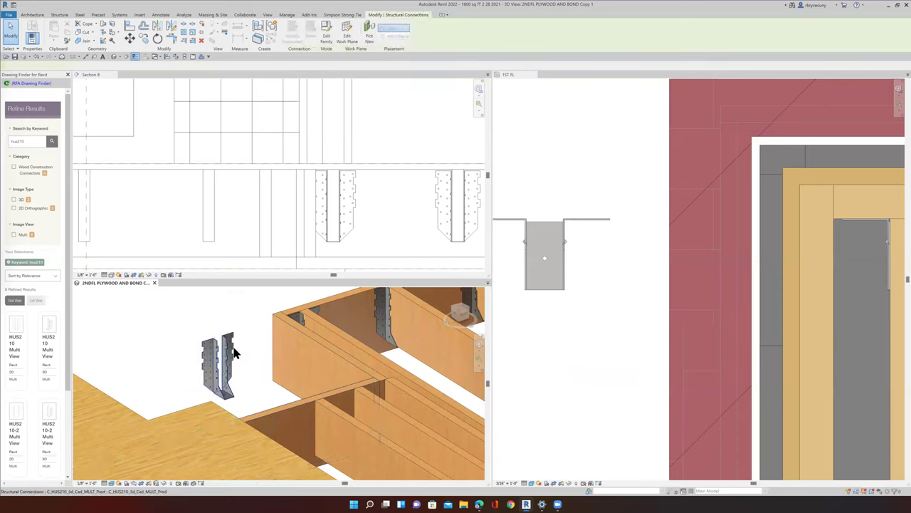
click(368, 39)
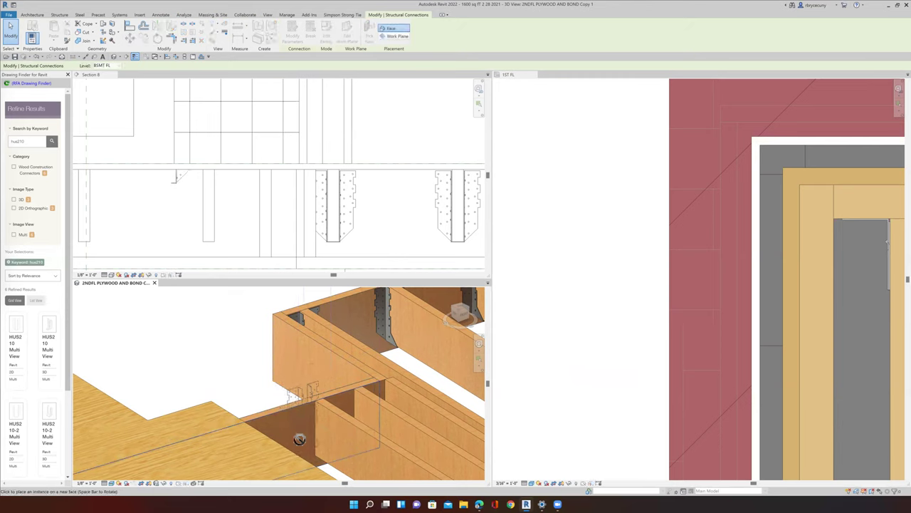
click(299, 440)
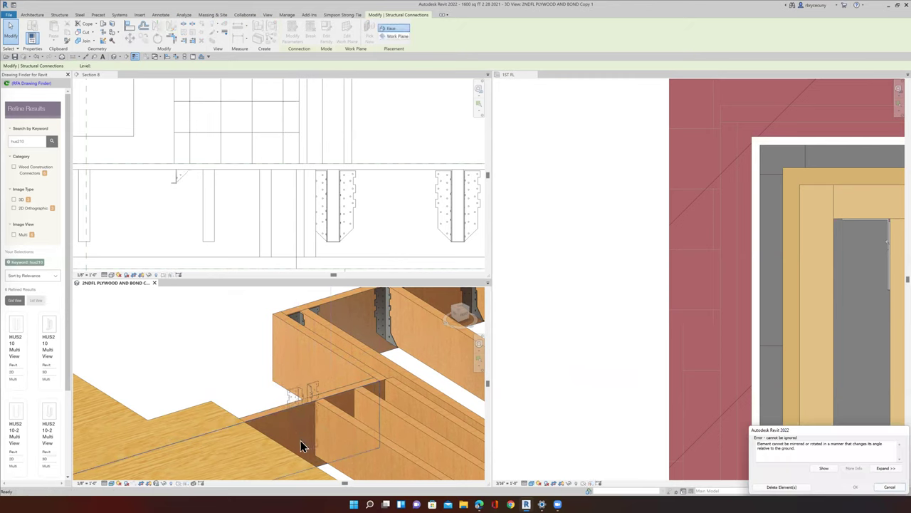
click(781, 487)
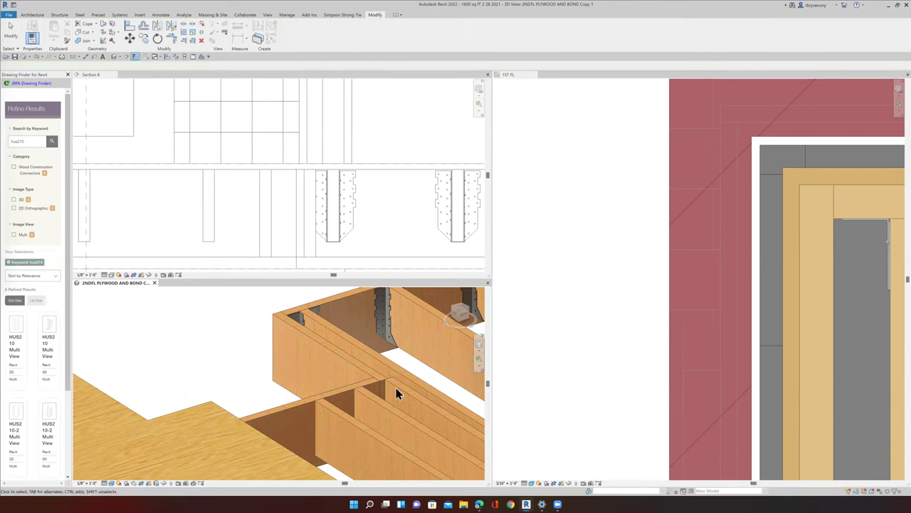
- Orbit the 3D view and place a replacement HUS210 hanger on the 2x12 joist end
scroll(397, 381, up, 2)
shift+middle_drag(399, 375, 316, 315)
scroll(338, 401, down, 3)
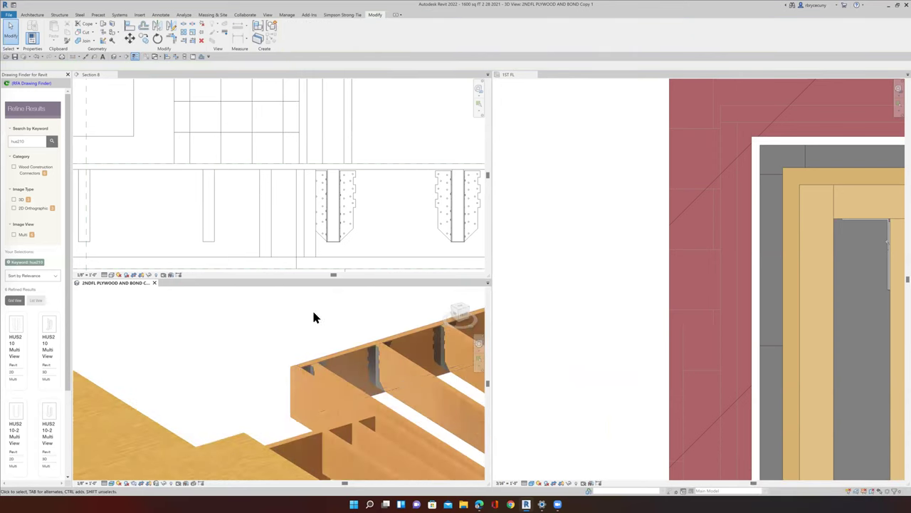
click(31, 14)
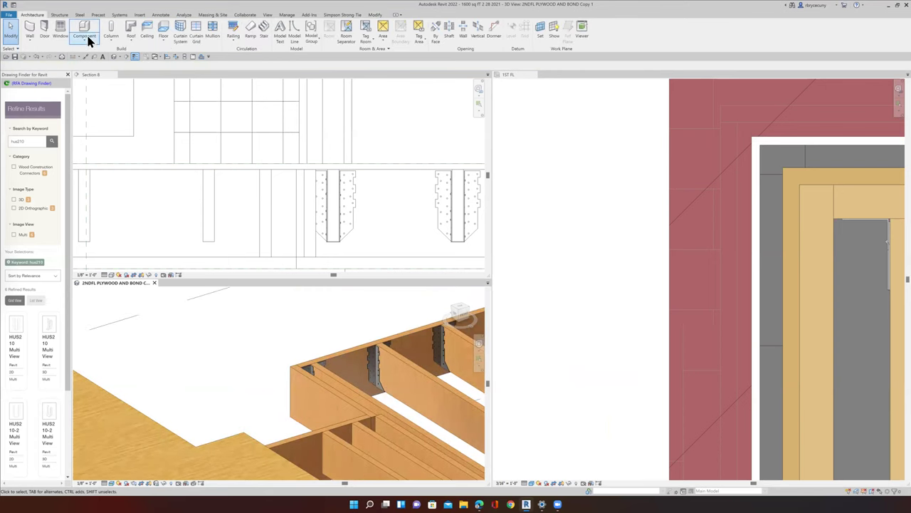
click(306, 457)
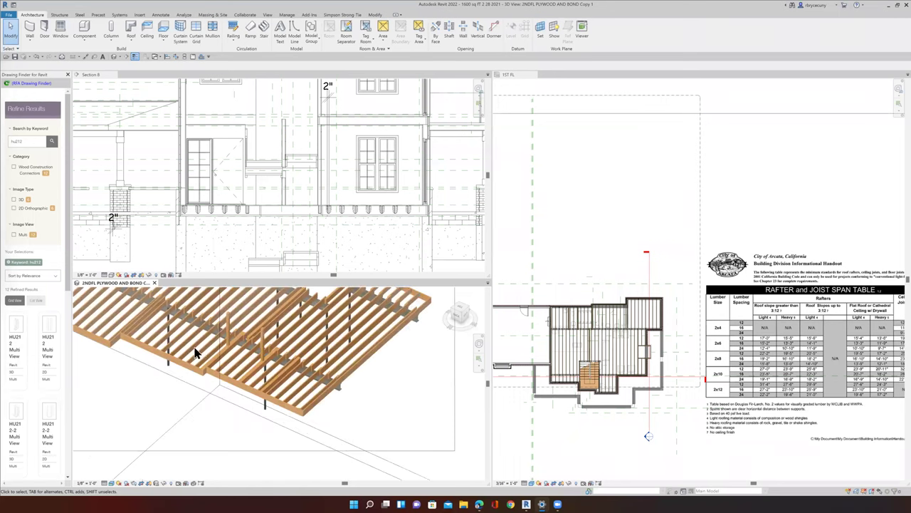
shift+middle_drag(258, 413, 346, 404)
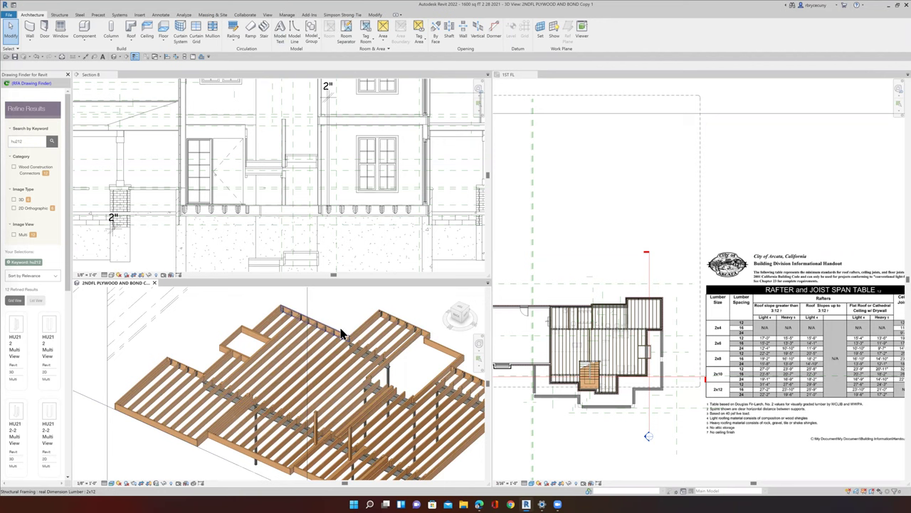
scroll(341, 333, up, 3)
scroll(354, 343, up, 3)
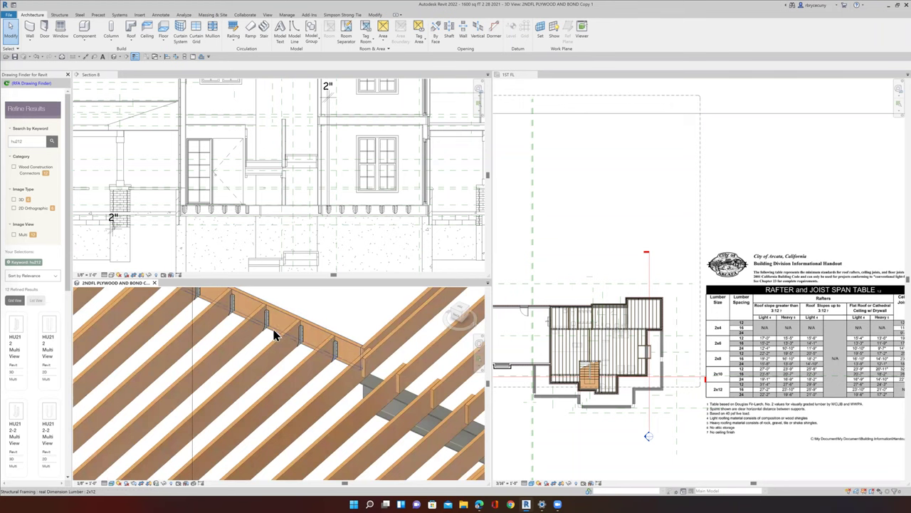
scroll(270, 338, down, 4)
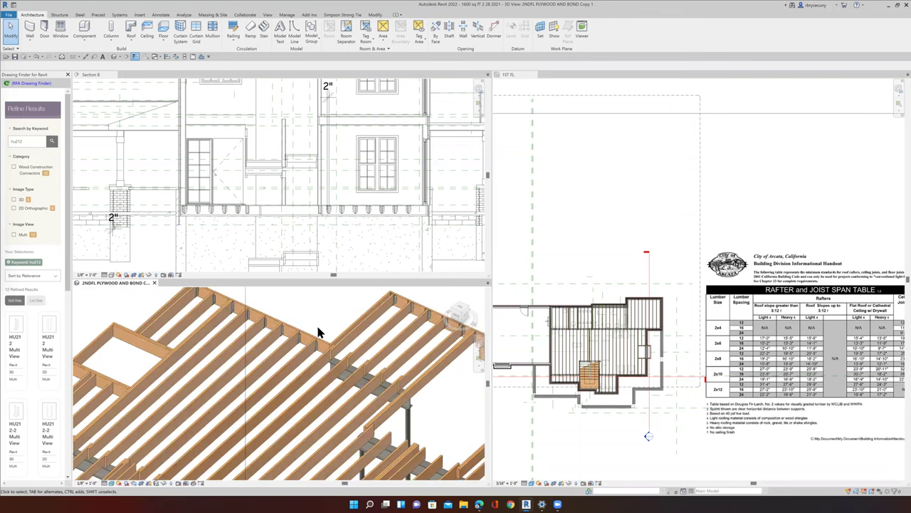
- Maximize the 3D framing view and pan and zoom across the hangers at the joist ends
click(194, 57)
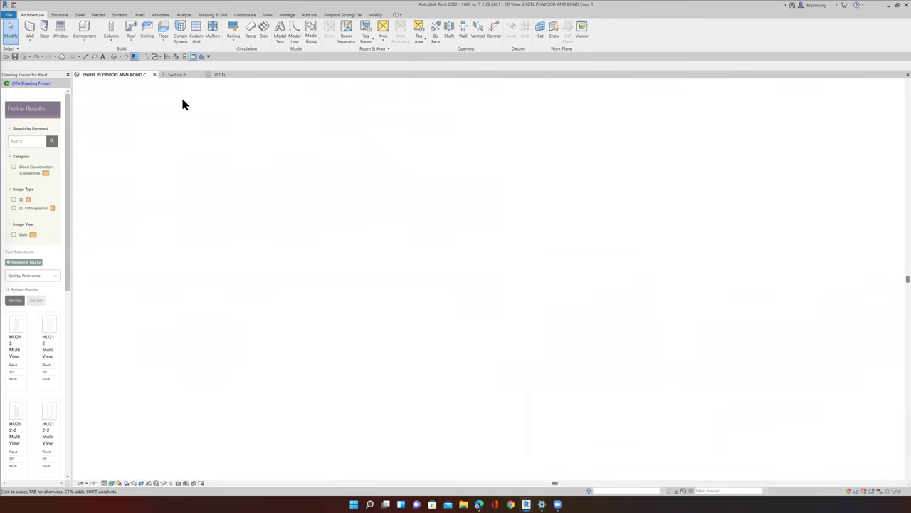
middle_drag(391, 264, 422, 278)
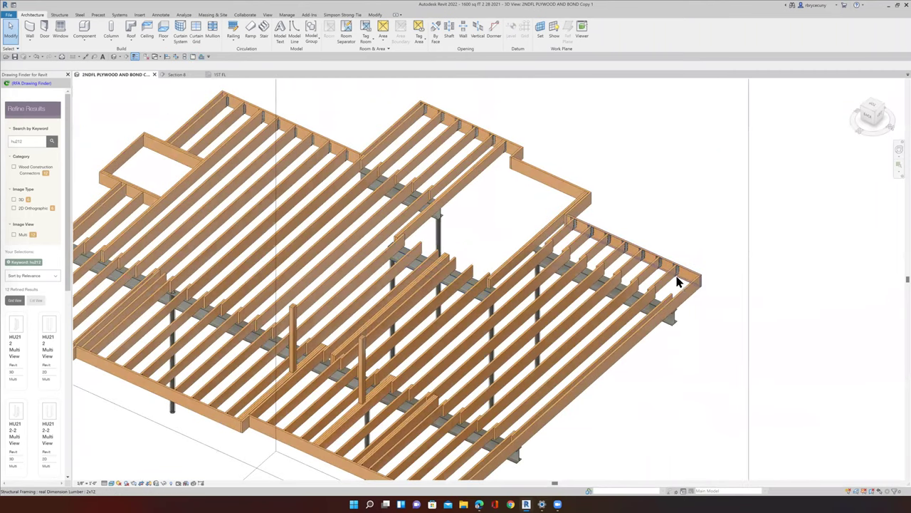
scroll(676, 282, down, 1)
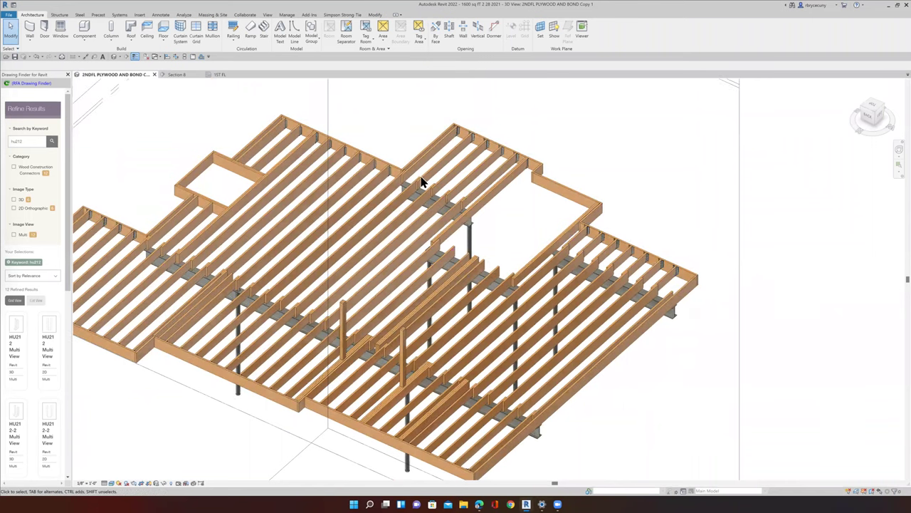
scroll(511, 156, up, 3)
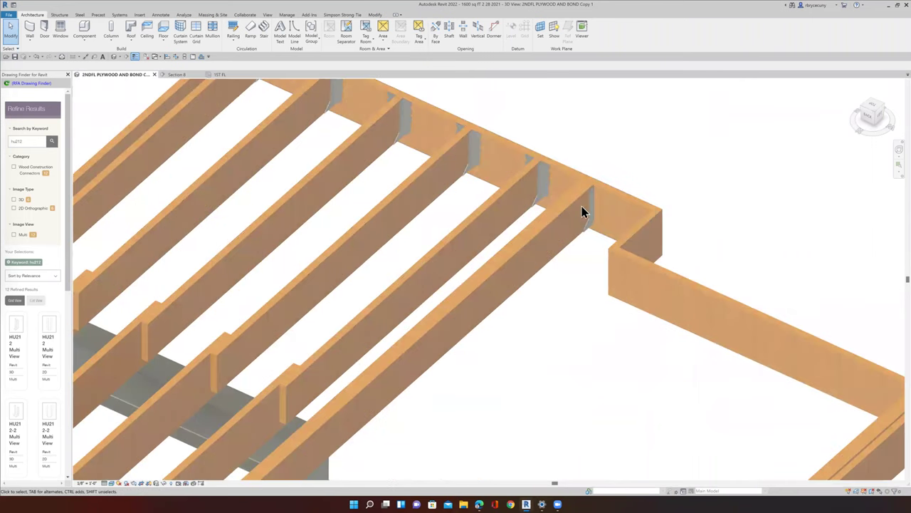
scroll(591, 215, down, 3)
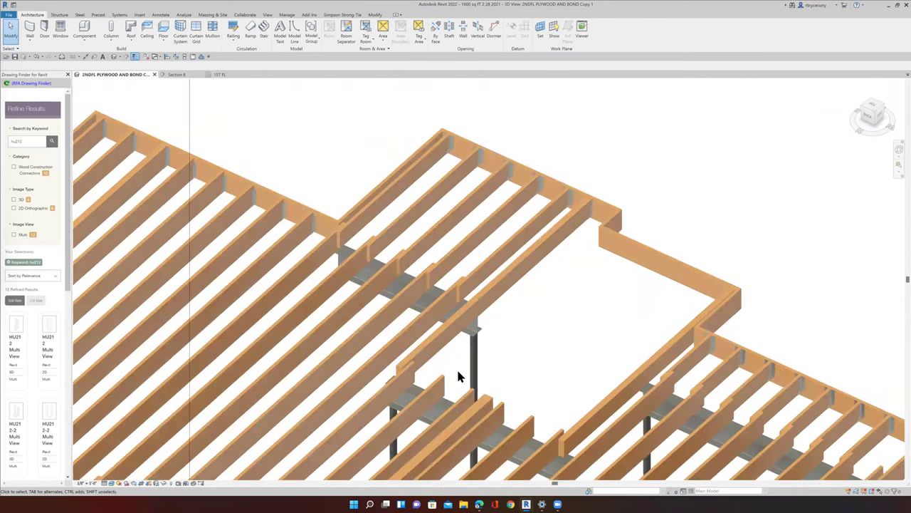
middle_drag(490, 334, 523, 302)
scroll(516, 299, down, 4)
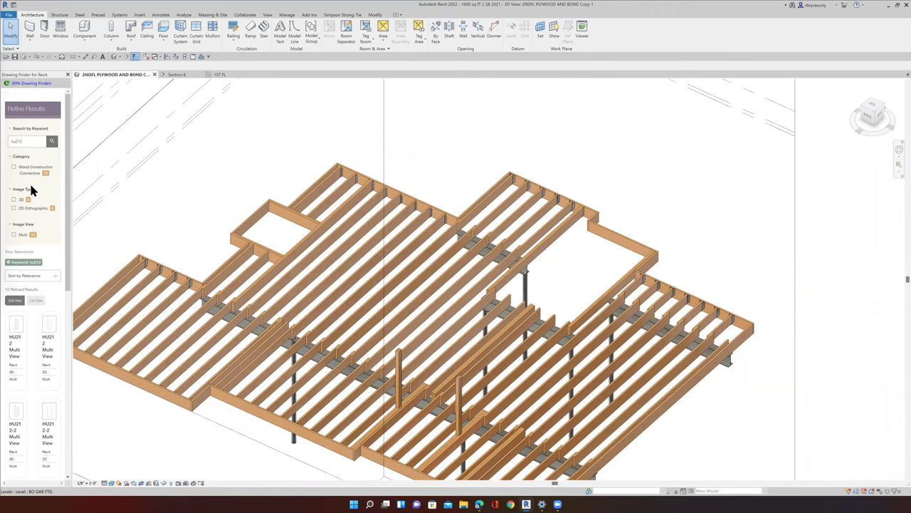
- Review Bing's 'simpson strong tie 2x12' results for HU212 and HUC212 hangers, then return to Revit
click(478, 496)
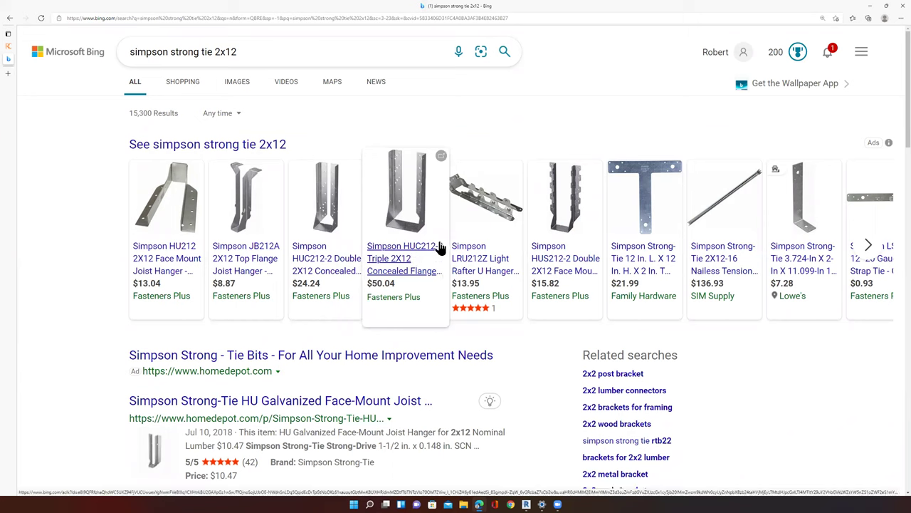
click(526, 499)
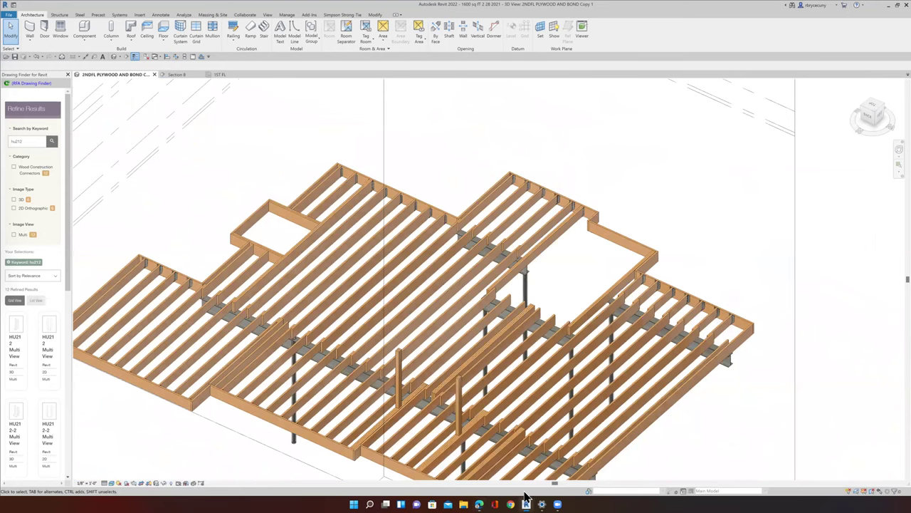
click(33, 141)
scroll(300, 370, down, 1)
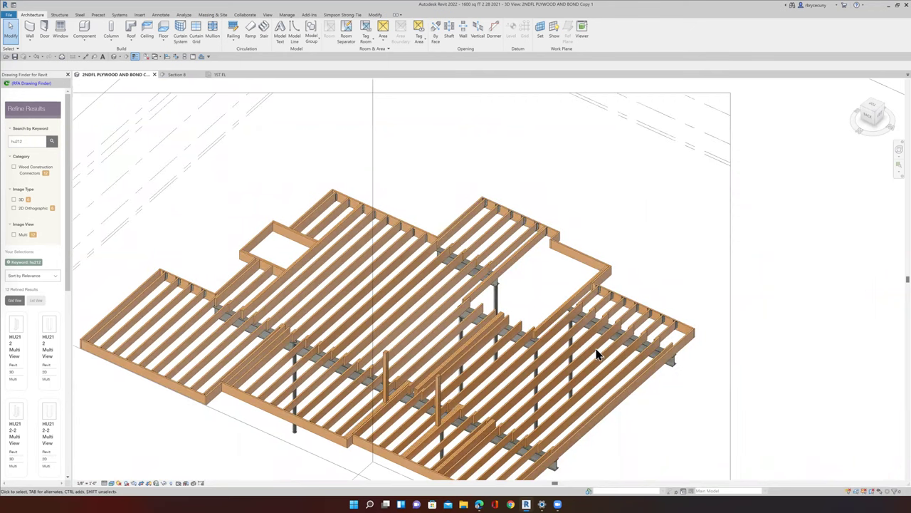
scroll(600, 354, down, 1)
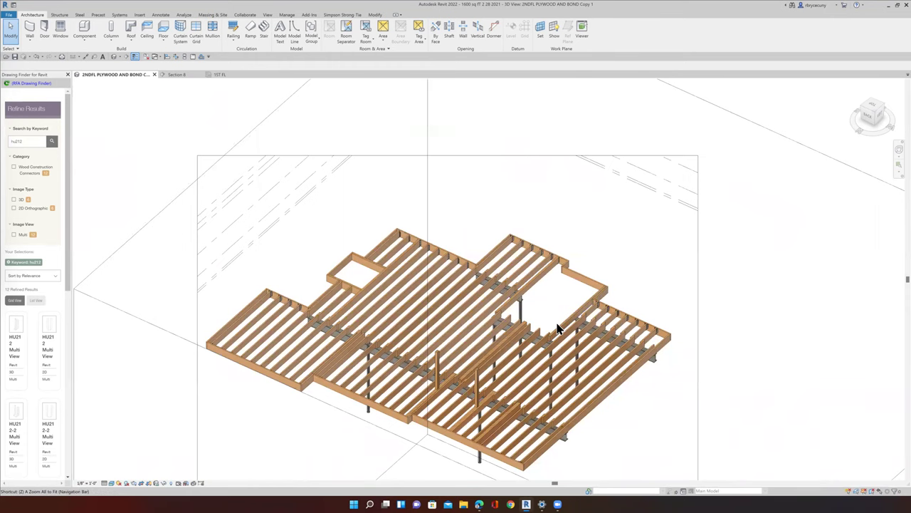
scroll(557, 328, up, 1)
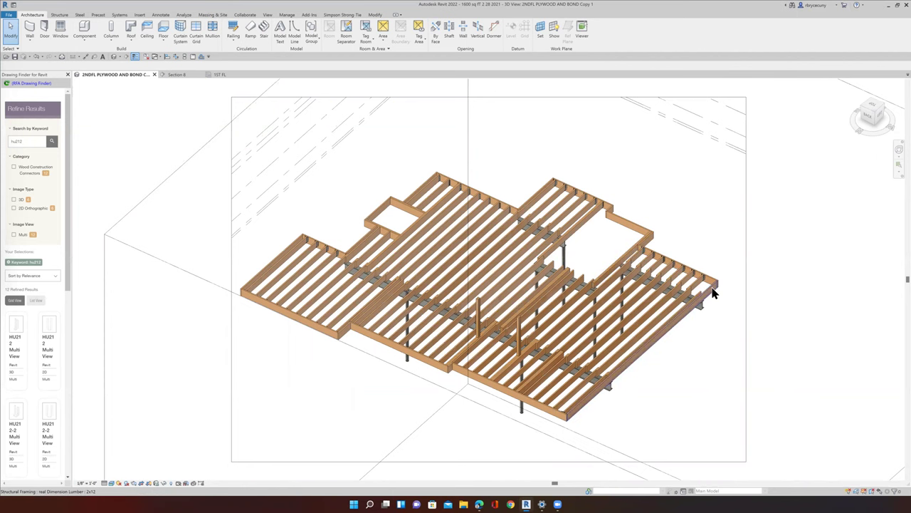
scroll(712, 290, up, 3)
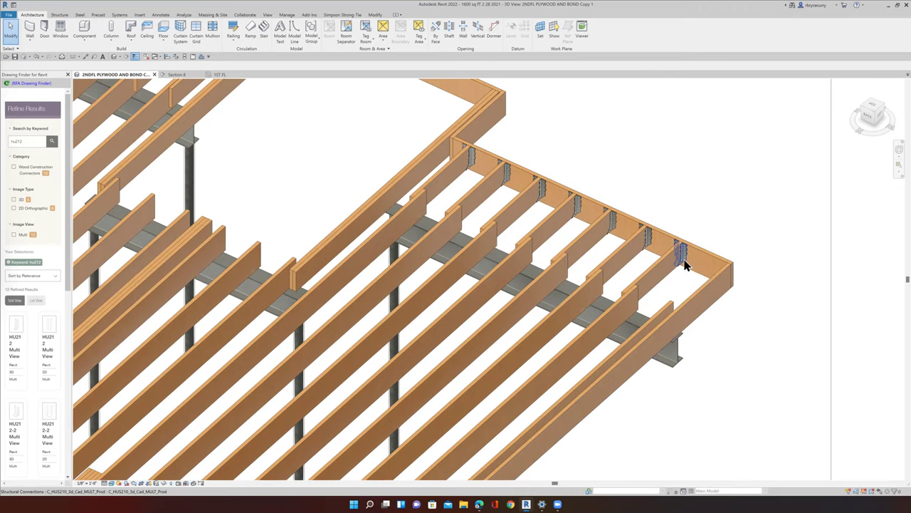
scroll(683, 264, up, 3)
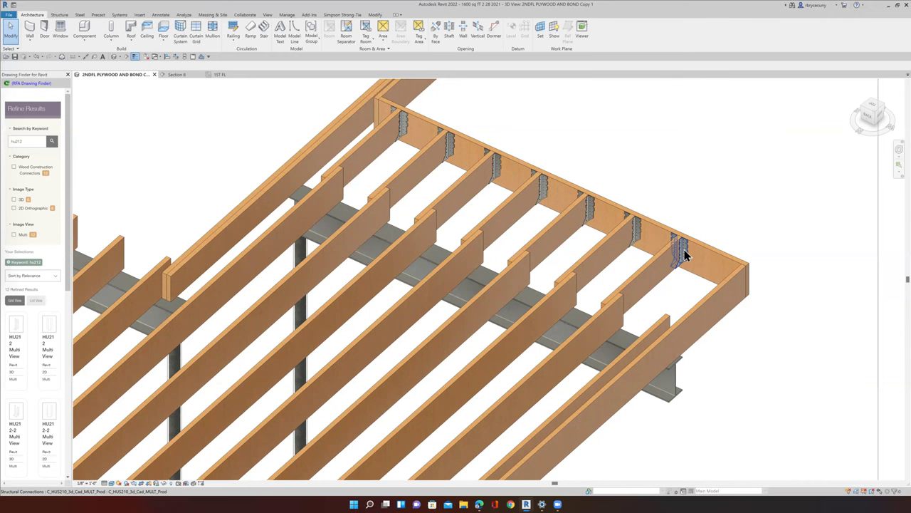
scroll(683, 255, down, 2)
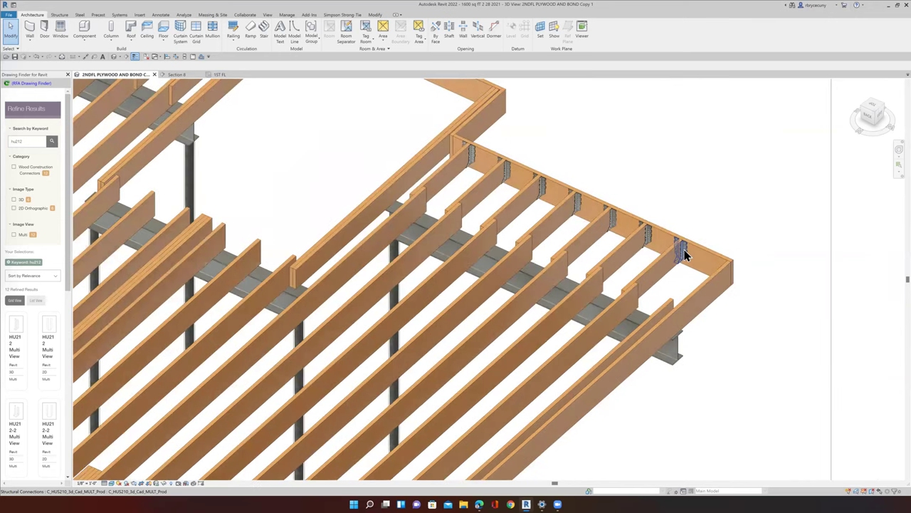
scroll(683, 255, up, 2)
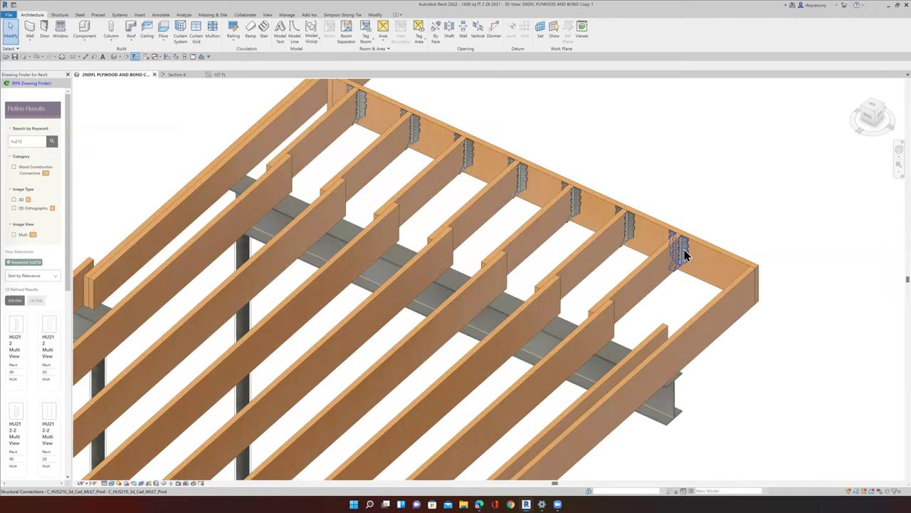
middle_drag(683, 255, 598, 230)
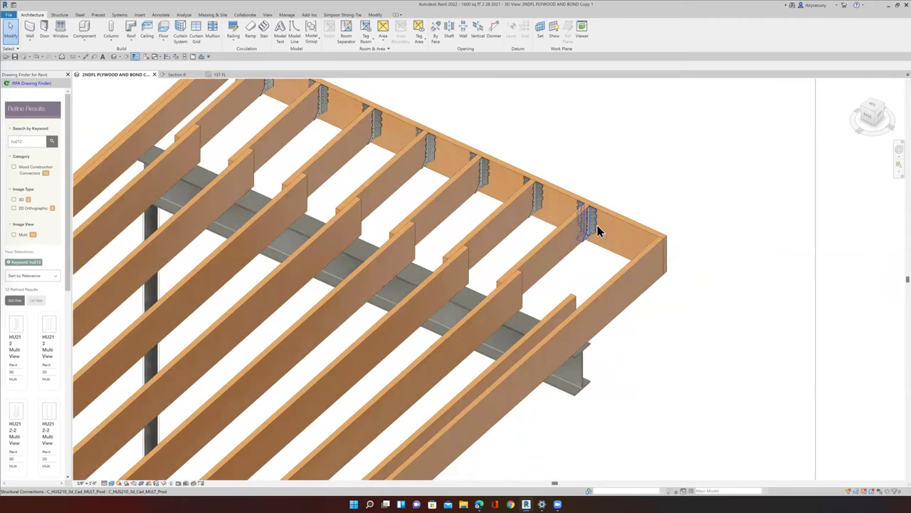